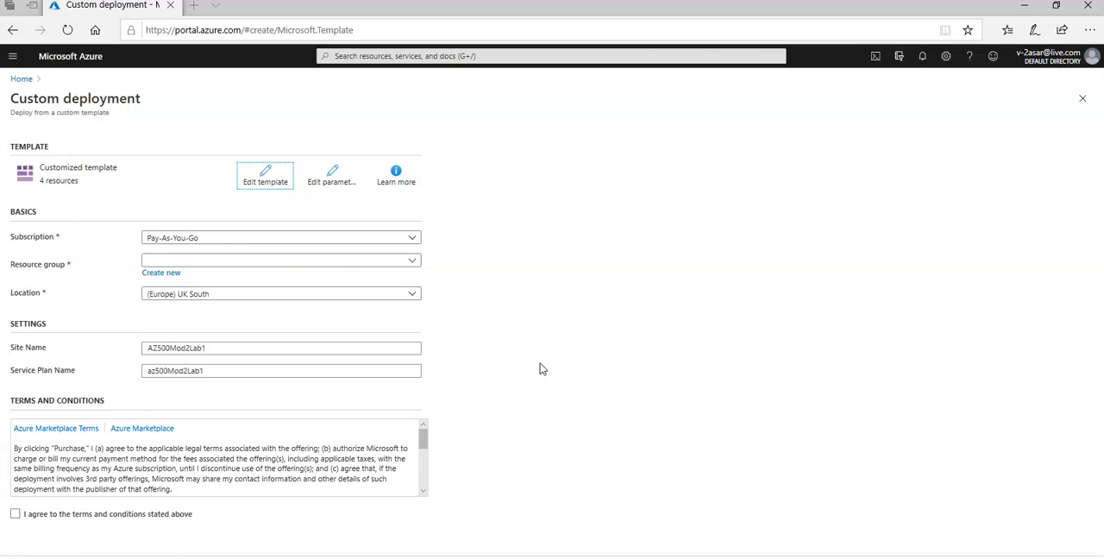
# Create a new resource group named testautoscalelab for the deployment
pyautogui.click(173, 275)
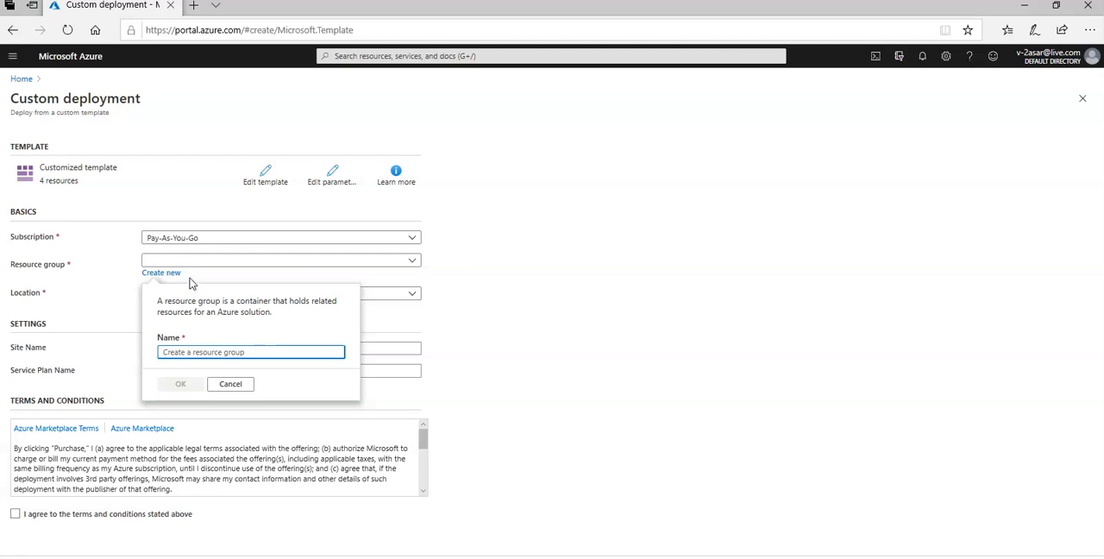
pyautogui.write('testasar')
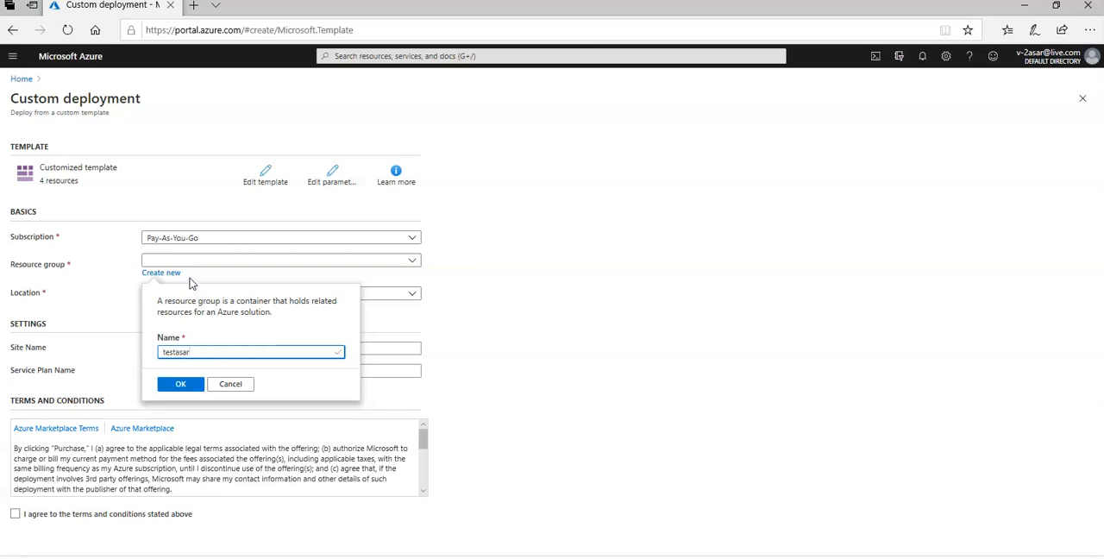
pyautogui.write('automa')
pyautogui.press('BackSpace')
pyautogui.press('BackSpace')
pyautogui.hotkey('ctrl', 'a')
pyautogui.press('BackSpace')
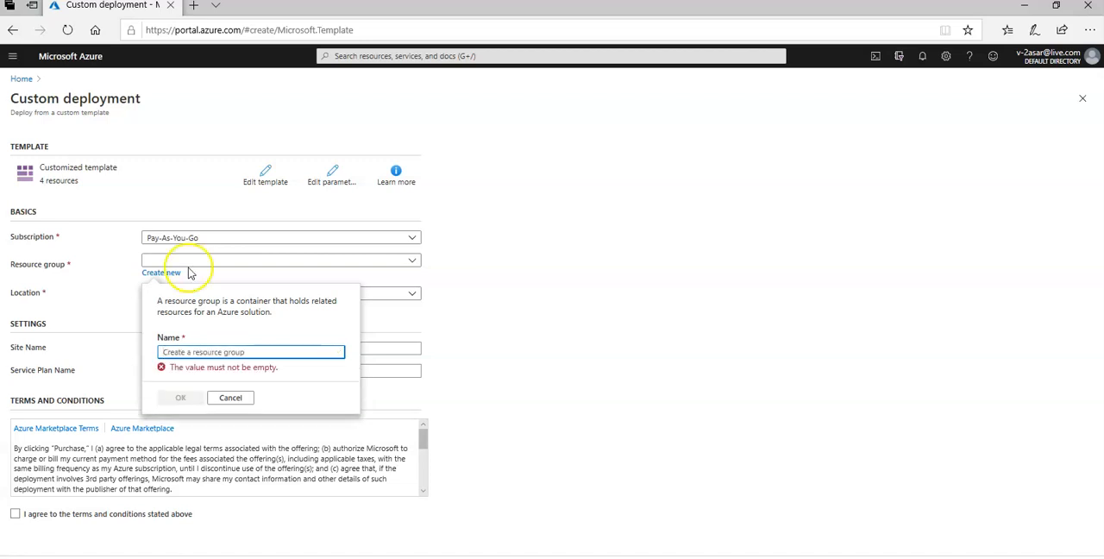
pyautogui.write('testautos')
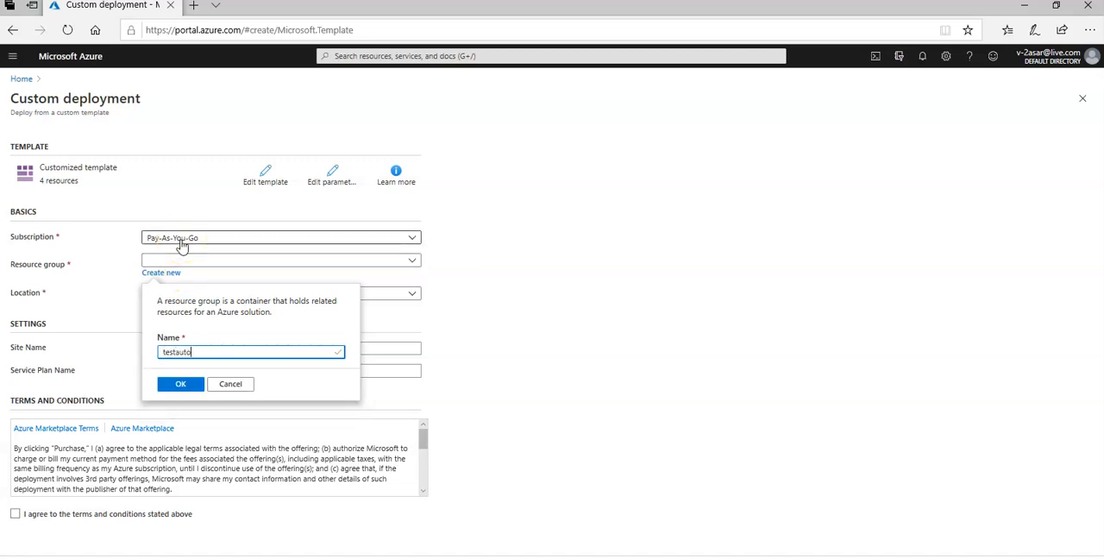
pyautogui.write('calelab')
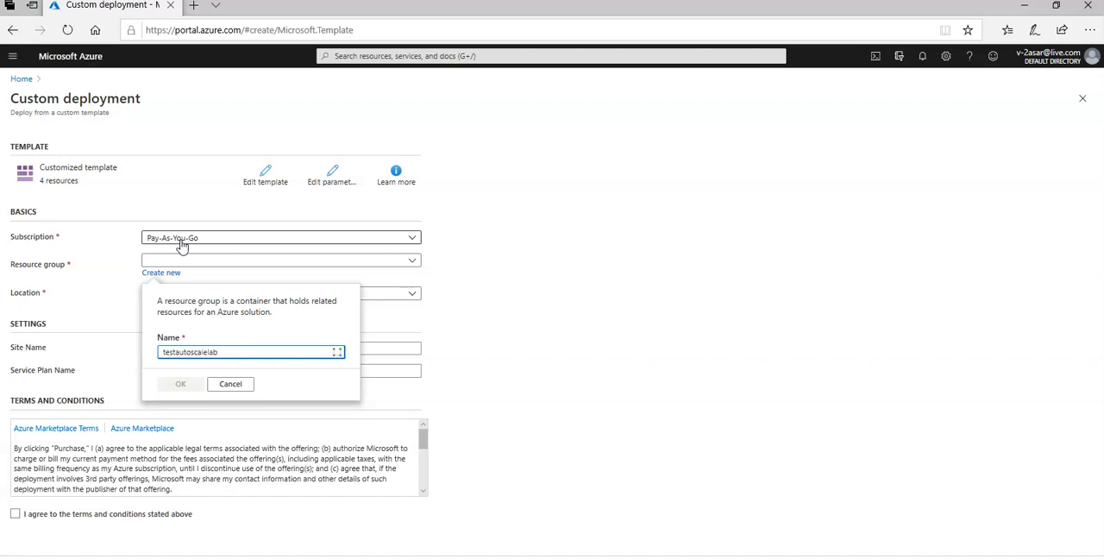
pyautogui.click(180, 383)
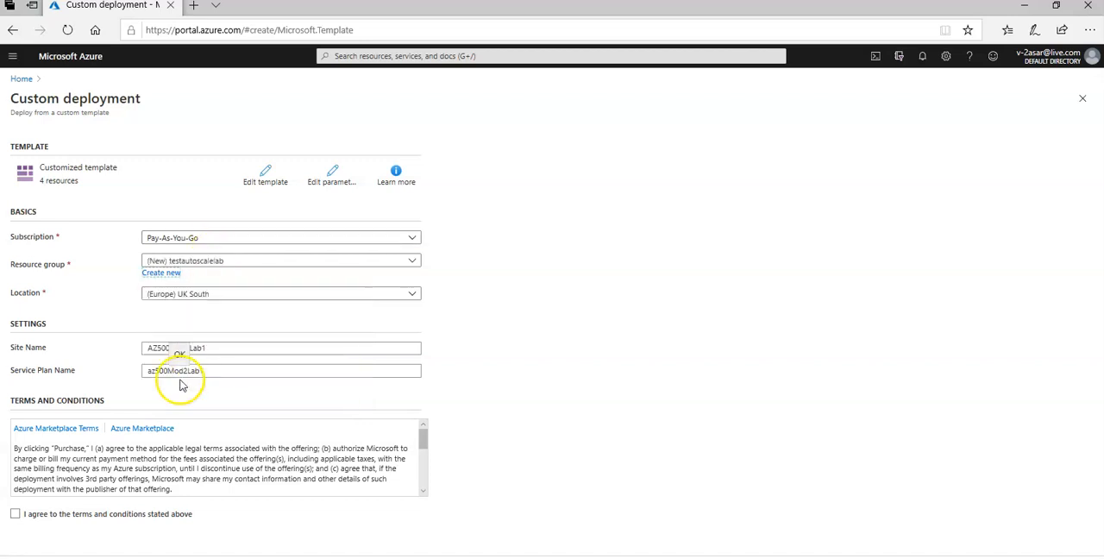
pyautogui.write('1')
pyautogui.click(231, 351)
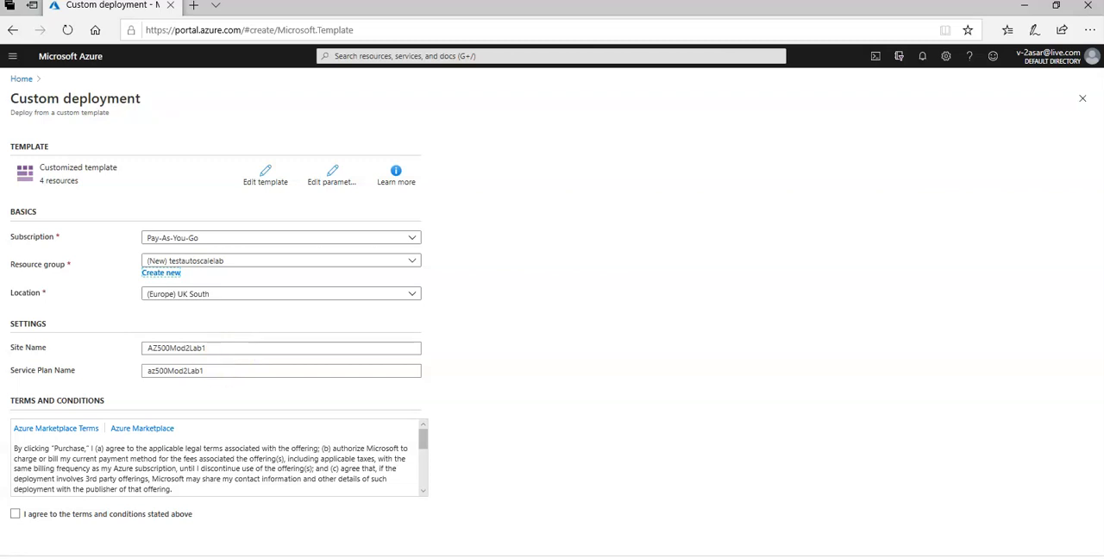
# Accept the terms, purchase the template deployment and follow its notification to testasarwebapp
pyautogui.click(15, 514)
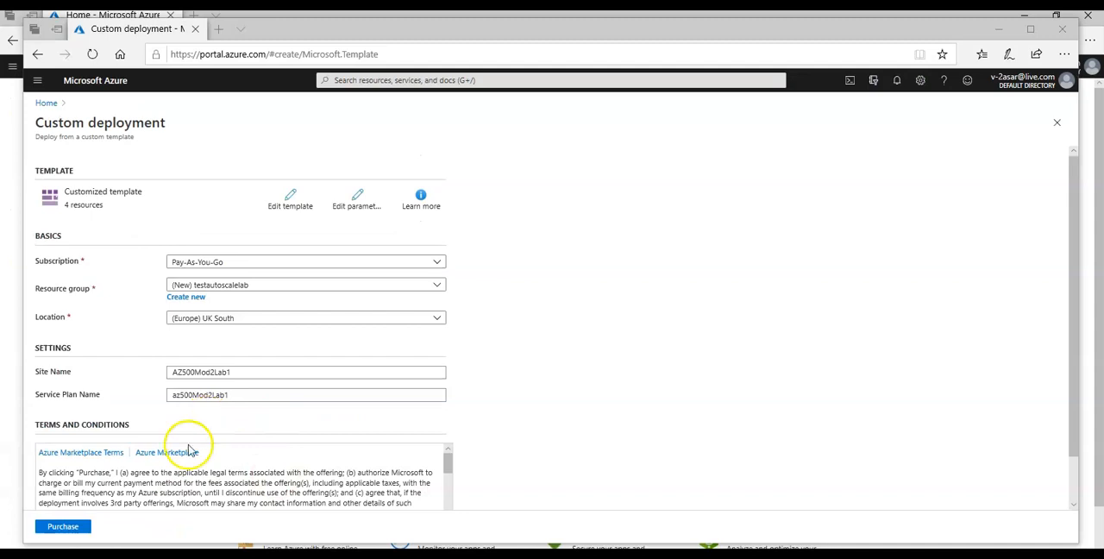
pyautogui.click(62, 526)
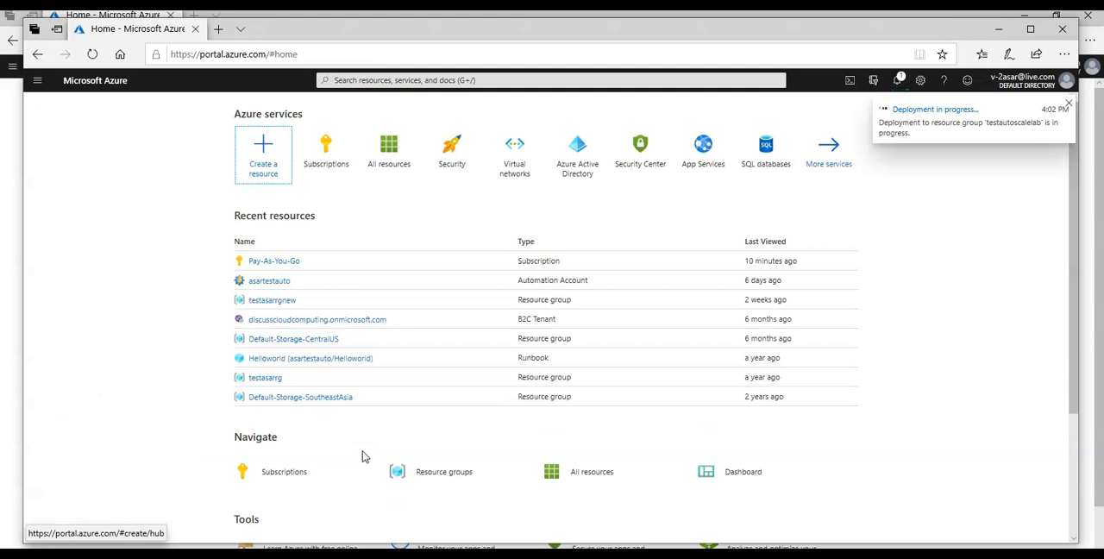
pyautogui.click(933, 110)
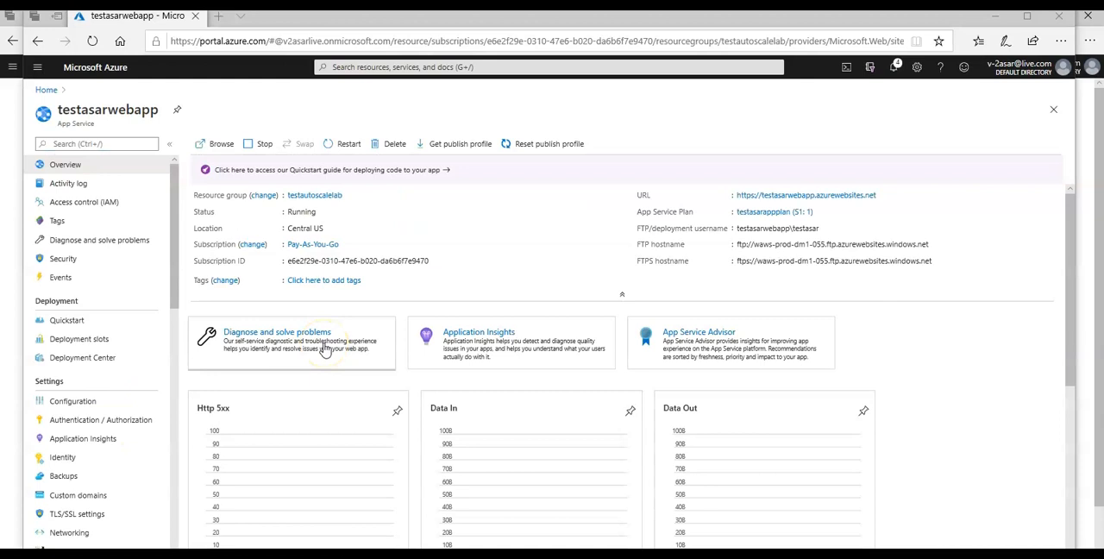
# Find Monitor via the portal search for 'azure monitor' and filter its menu by 'auto'
pyautogui.click(352, 66)
pyautogui.write('azure')
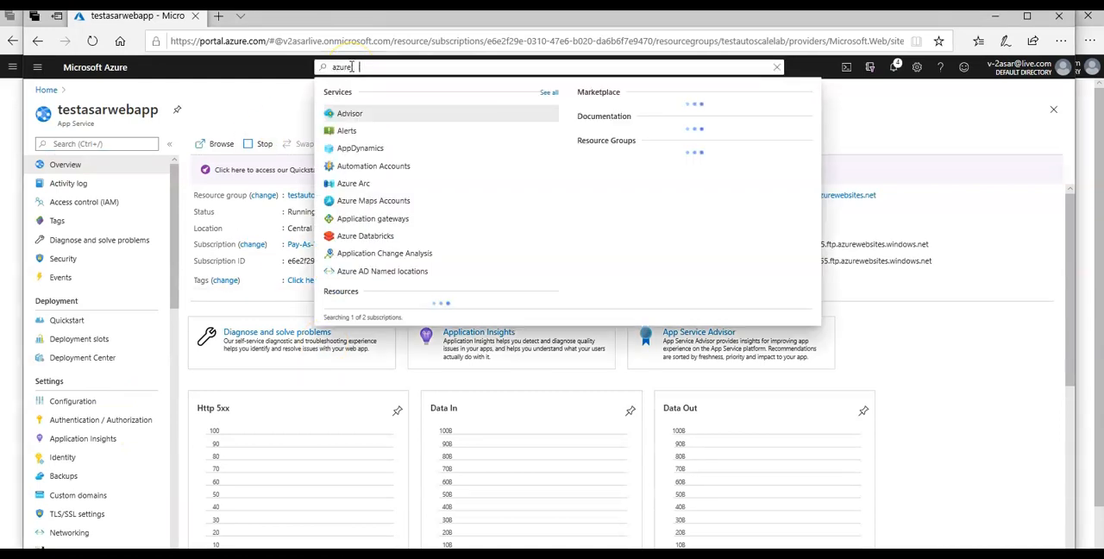
pyautogui.write(' monitor')
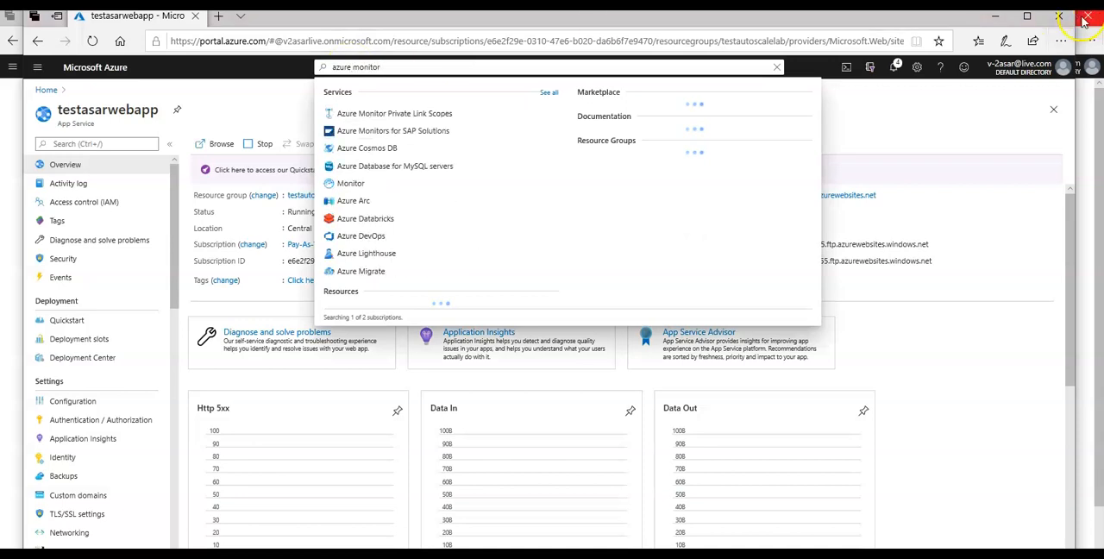
pyautogui.click(1030, 17)
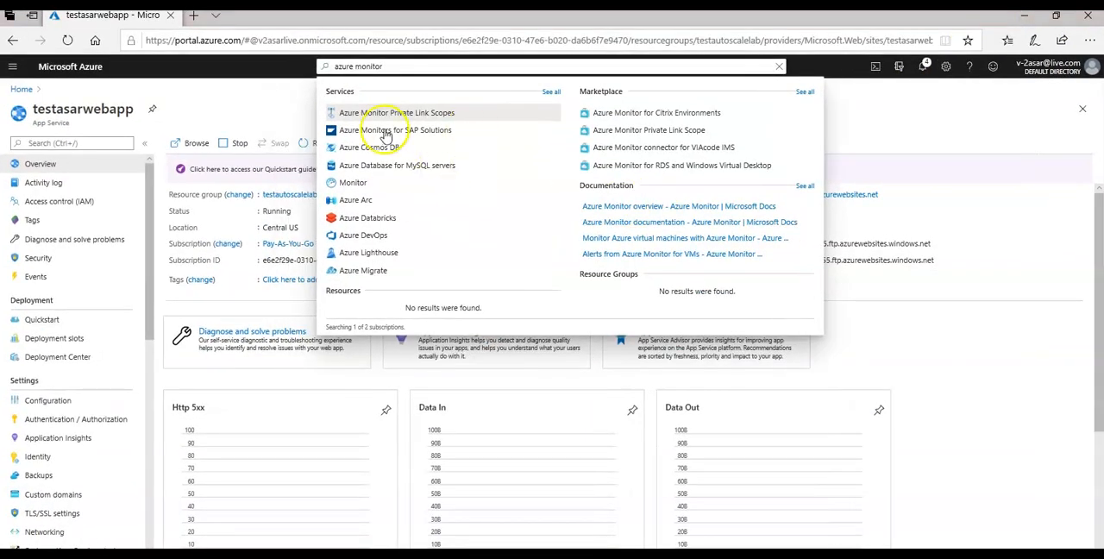
pyautogui.click(352, 182)
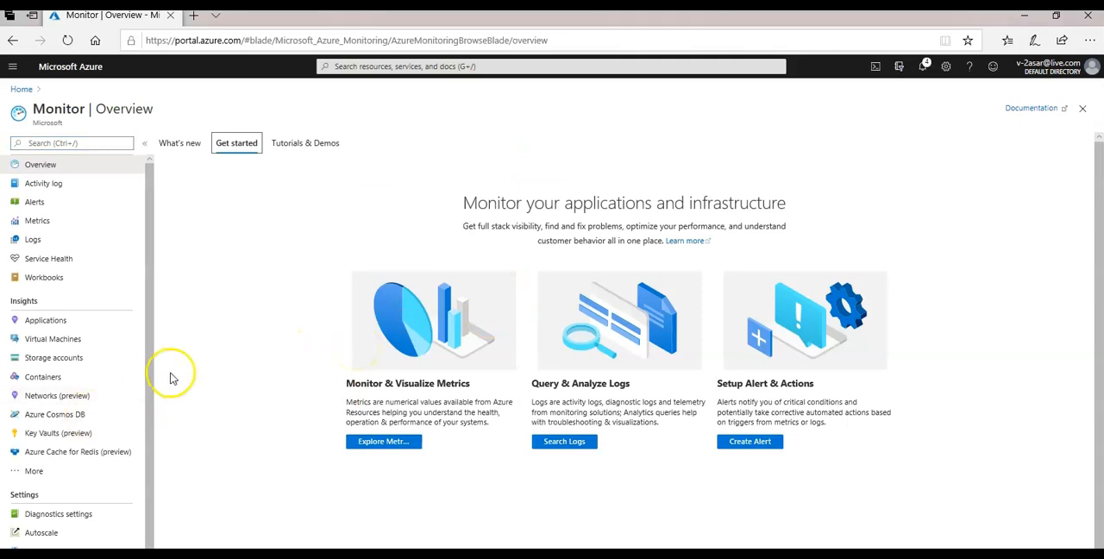
pyautogui.click(76, 143)
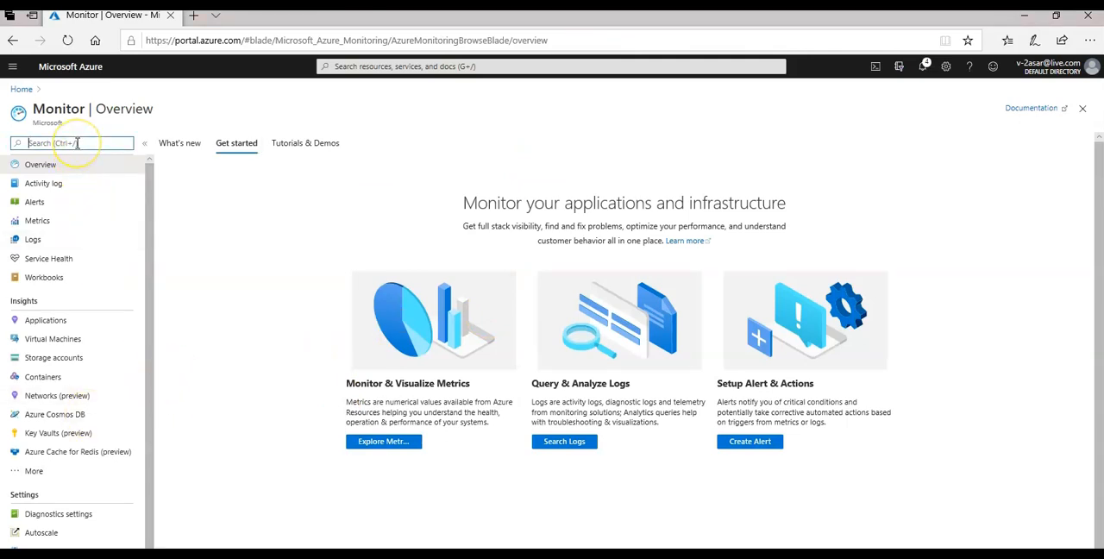
pyautogui.write('auto')
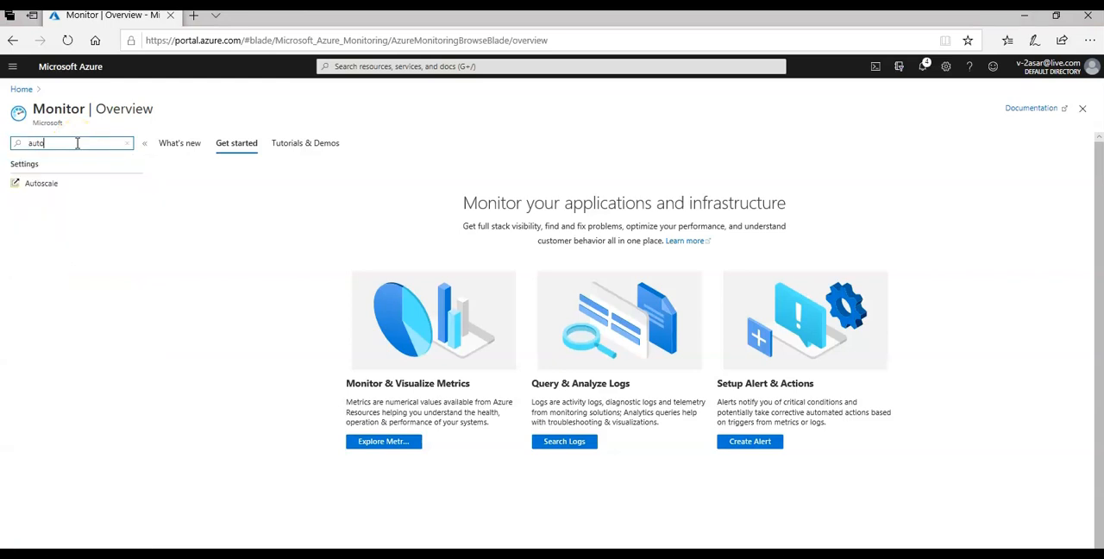
# Go to Autoscale and select the testasarappplan App Service plan
pyautogui.click(42, 184)
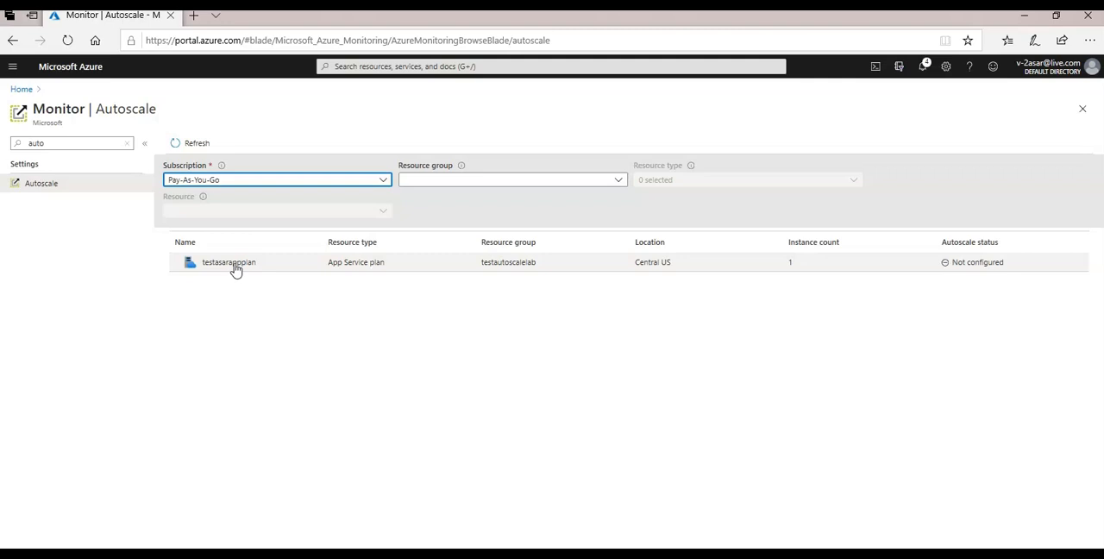
pyautogui.click(617, 180)
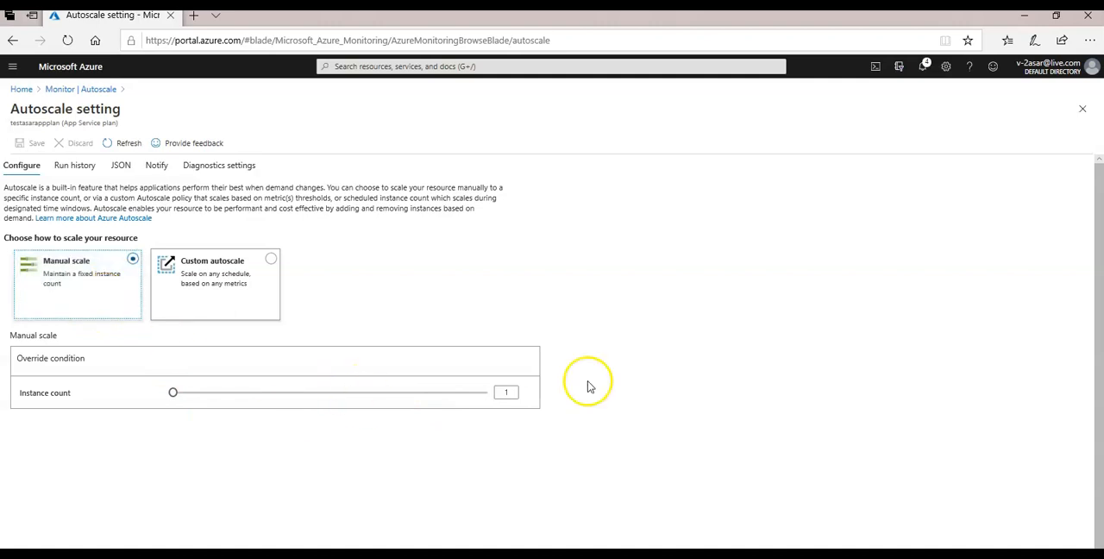
# Change the manual instance count to 2 and save the setting
pyautogui.click(509, 393)
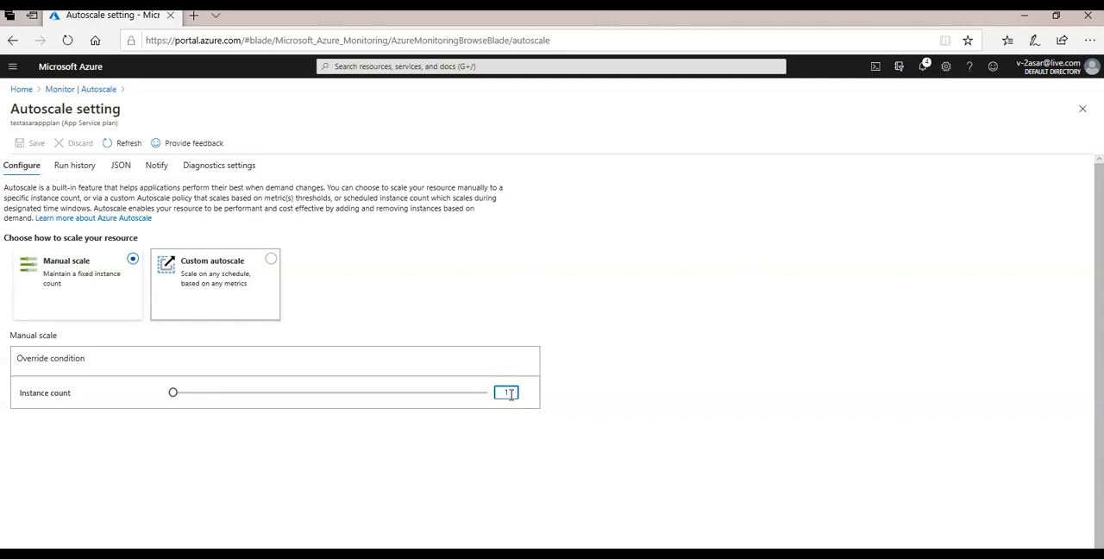
pyautogui.press('BackSpace')
pyautogui.write('2')
pyautogui.click(353, 531)
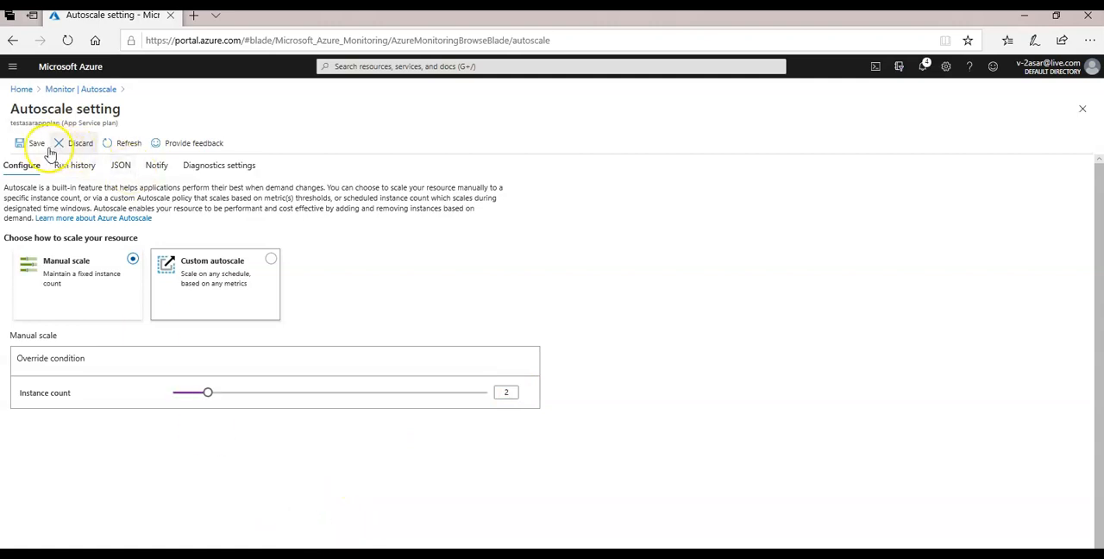
pyautogui.click(36, 143)
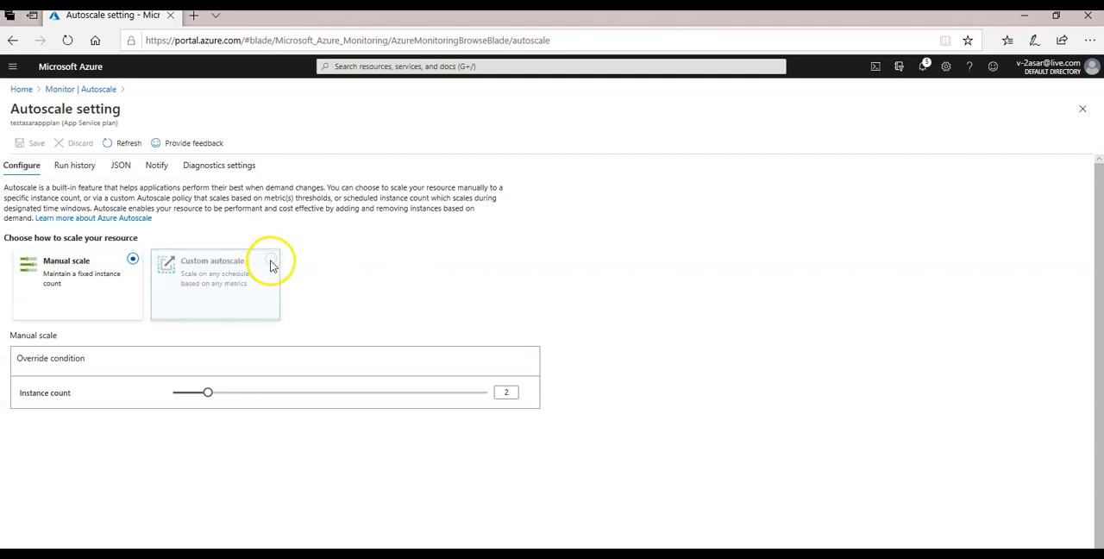
# Choose Custom autoscale for testasarappplan, showing the default scale condition
pyautogui.click(214, 276)
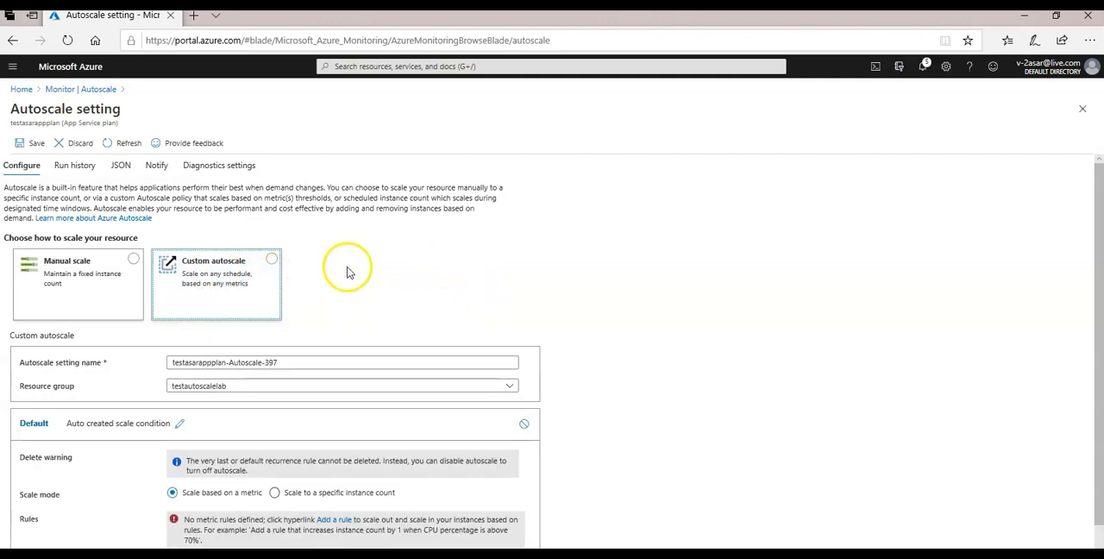
pyautogui.scroll(-2, 436, 281)
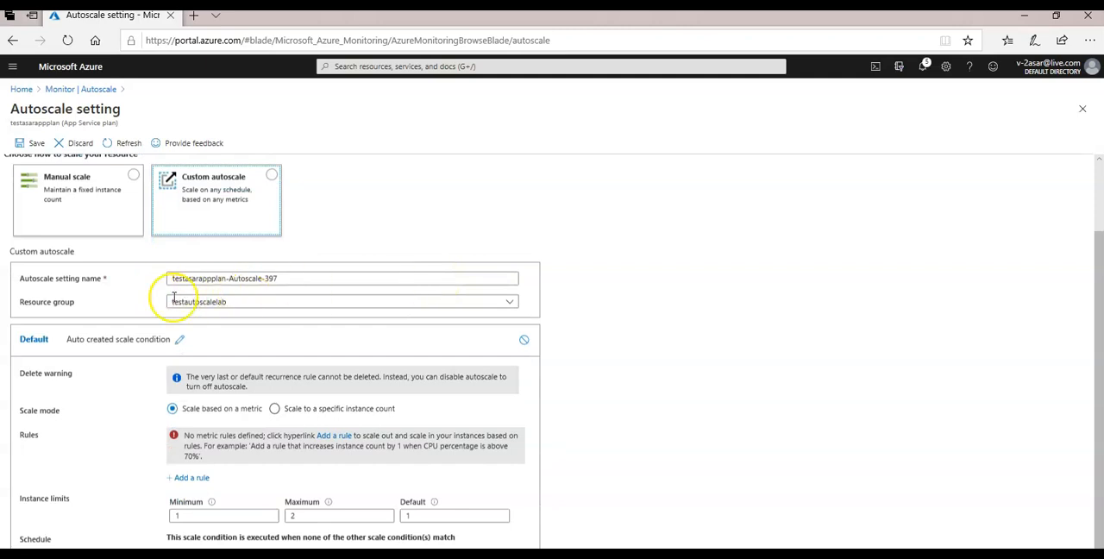
pyautogui.scroll(-1, 302, 285)
pyautogui.scroll(1, 284, 258)
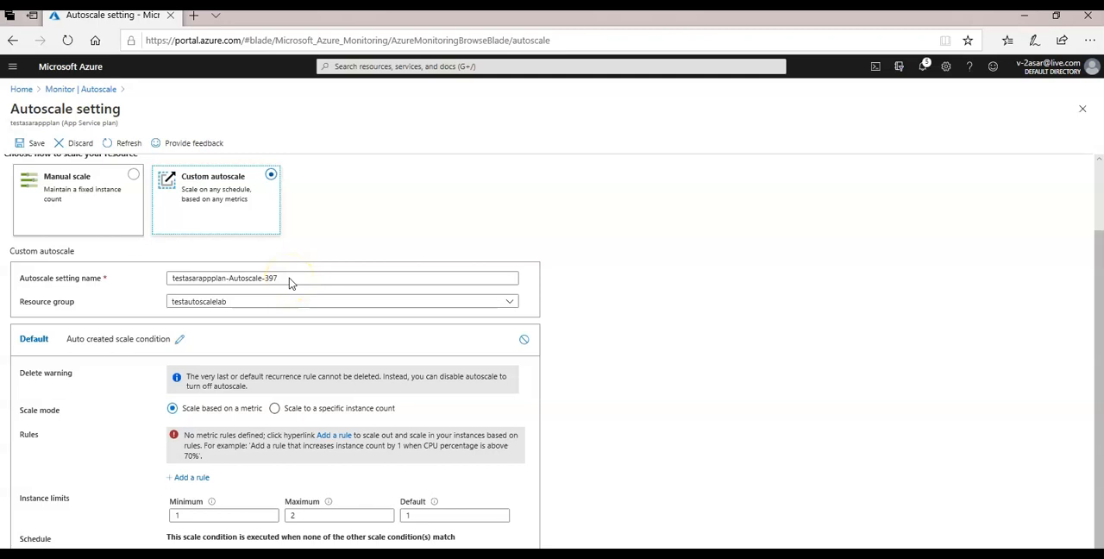
pyautogui.scroll(2, 289, 277)
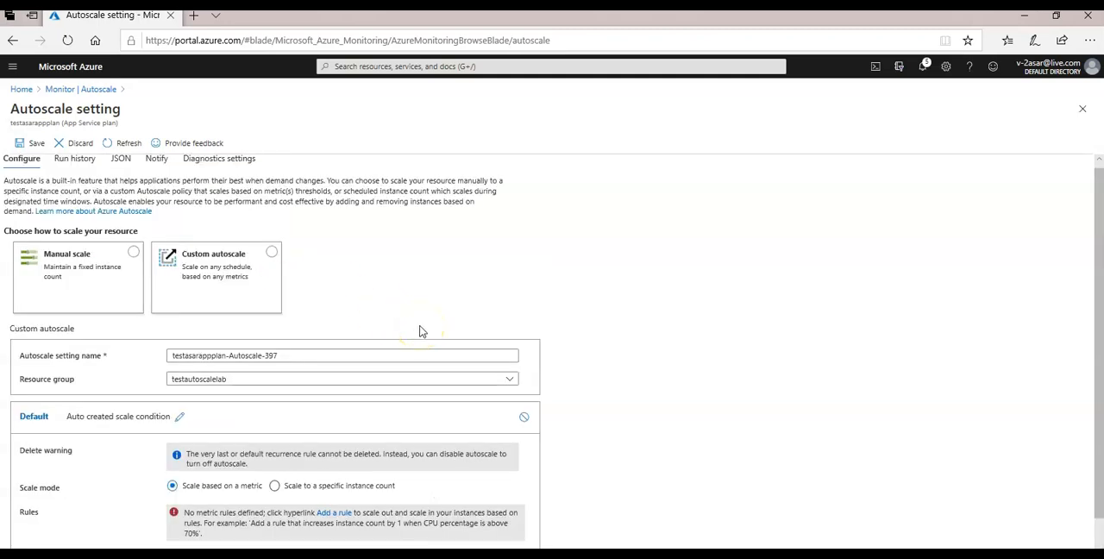
pyautogui.scroll(-1, 652, 367)
pyautogui.scroll(-2, 802, 423)
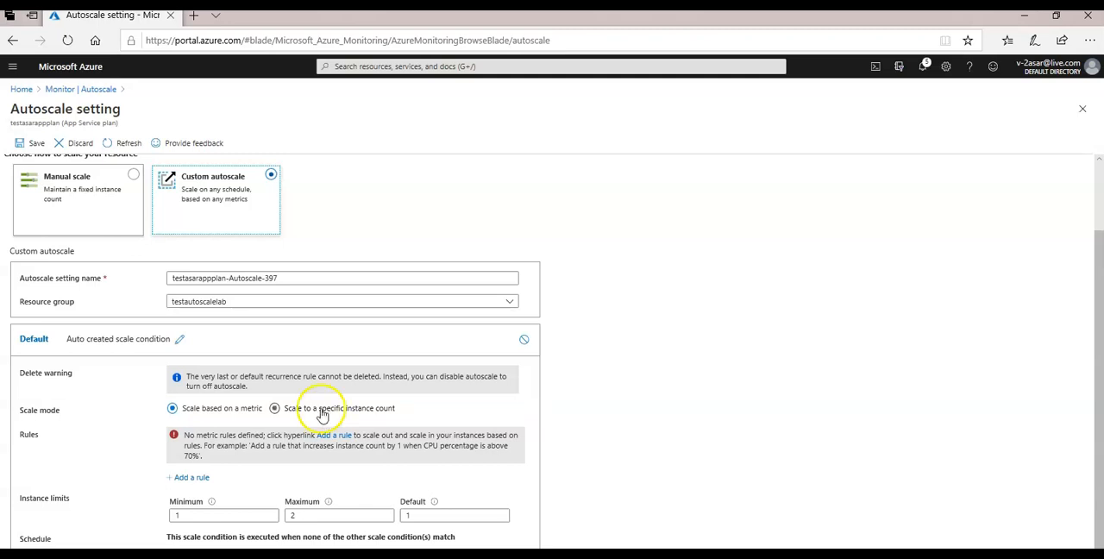
# Start a scale rule on the current resource's average CPU Percentage metric, ready to set its duration
pyautogui.click(192, 477)
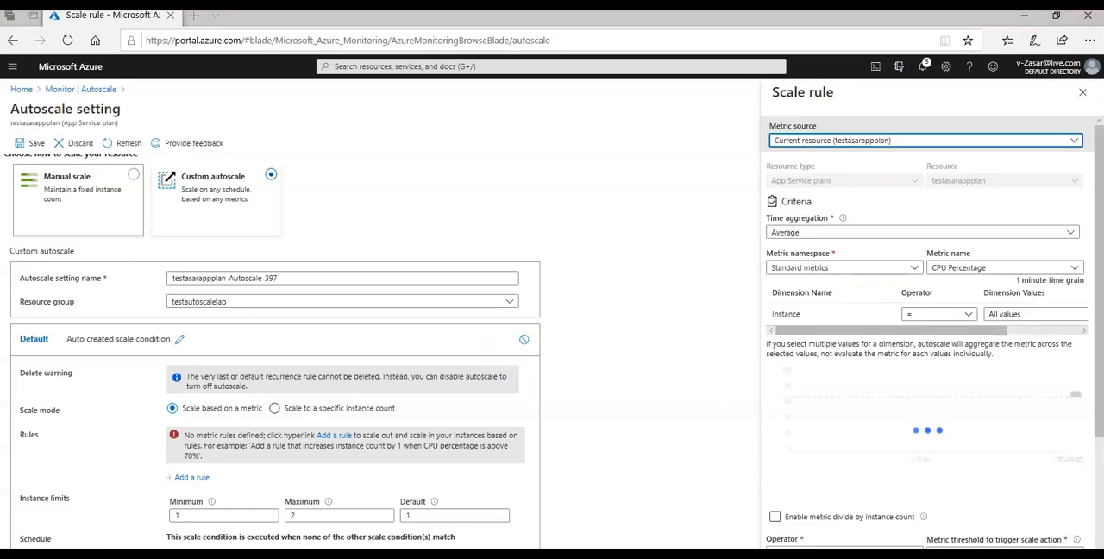
pyautogui.click(1074, 143)
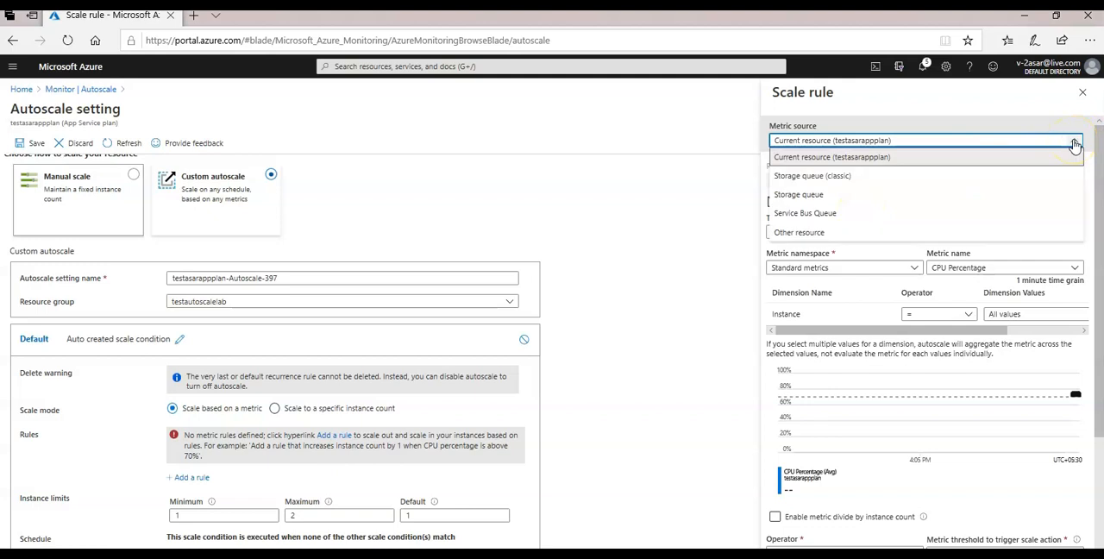
pyautogui.click(1074, 143)
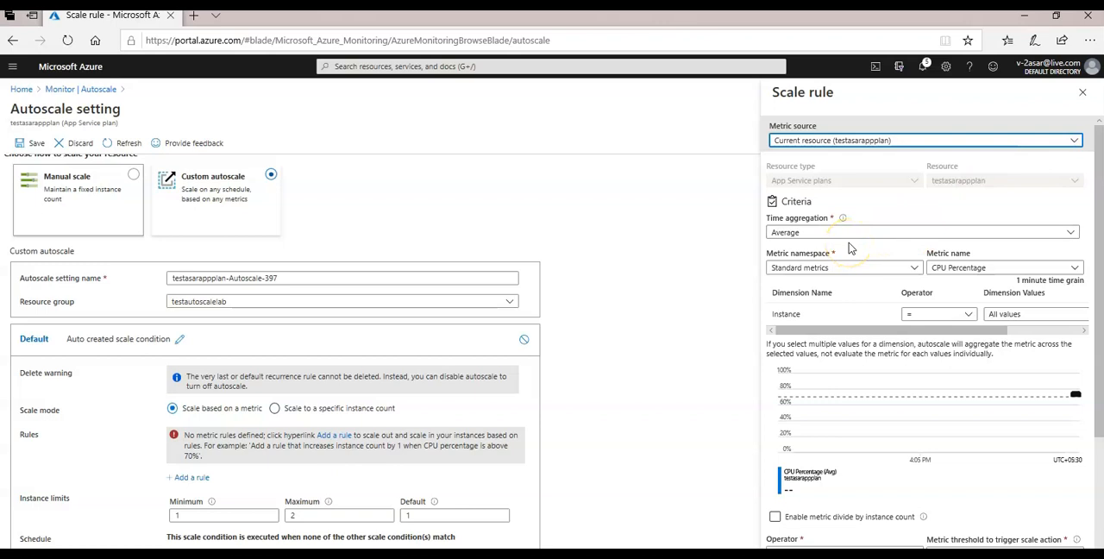
pyautogui.click(1071, 234)
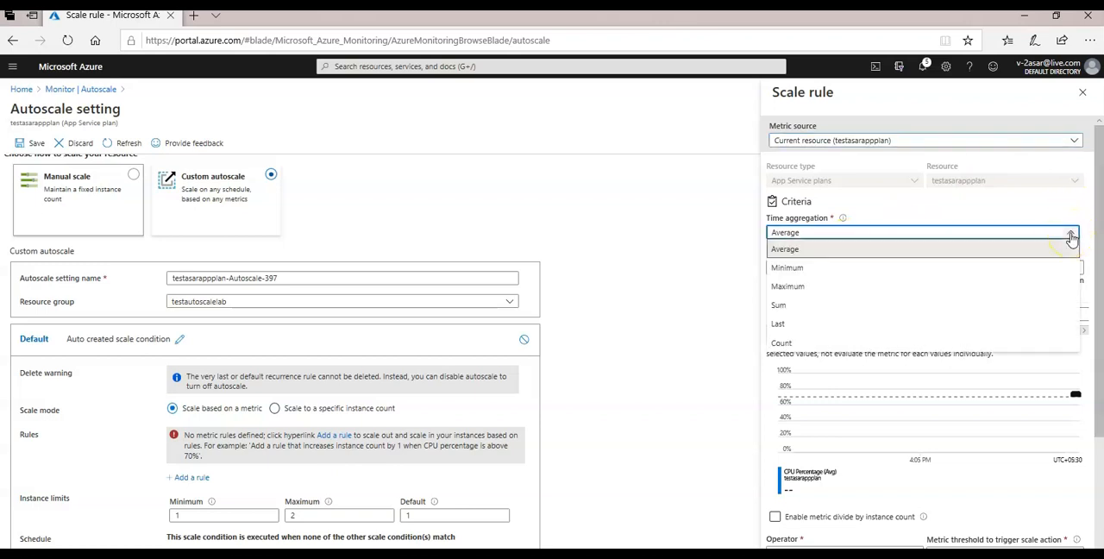
pyautogui.click(1070, 235)
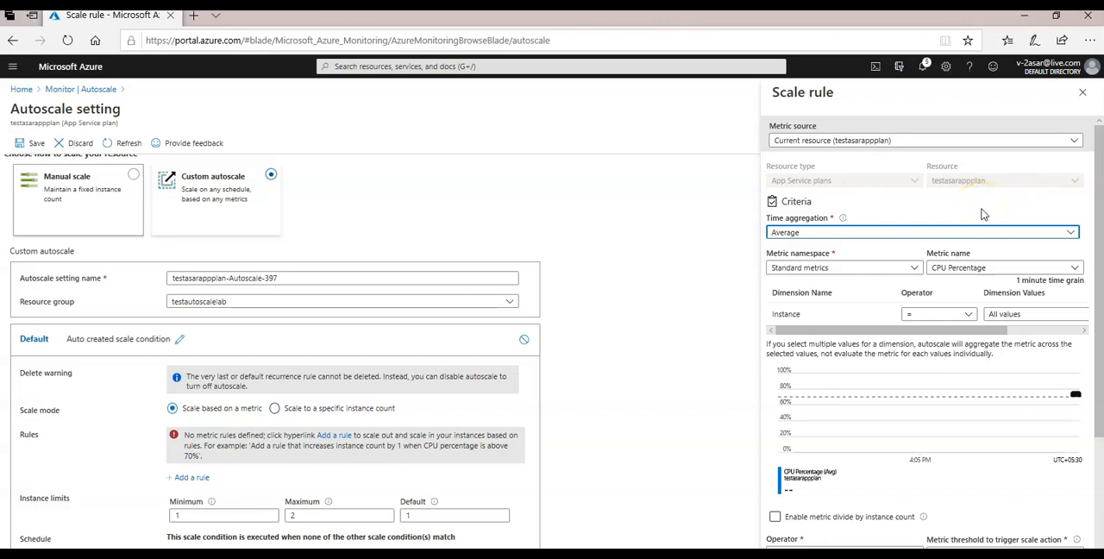
pyautogui.click(914, 268)
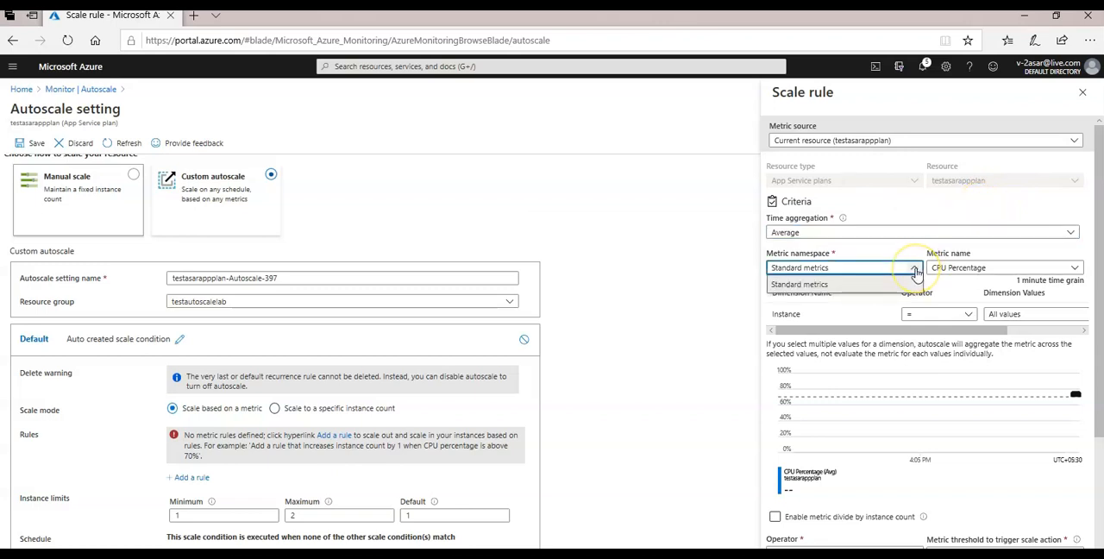
pyautogui.click(1074, 269)
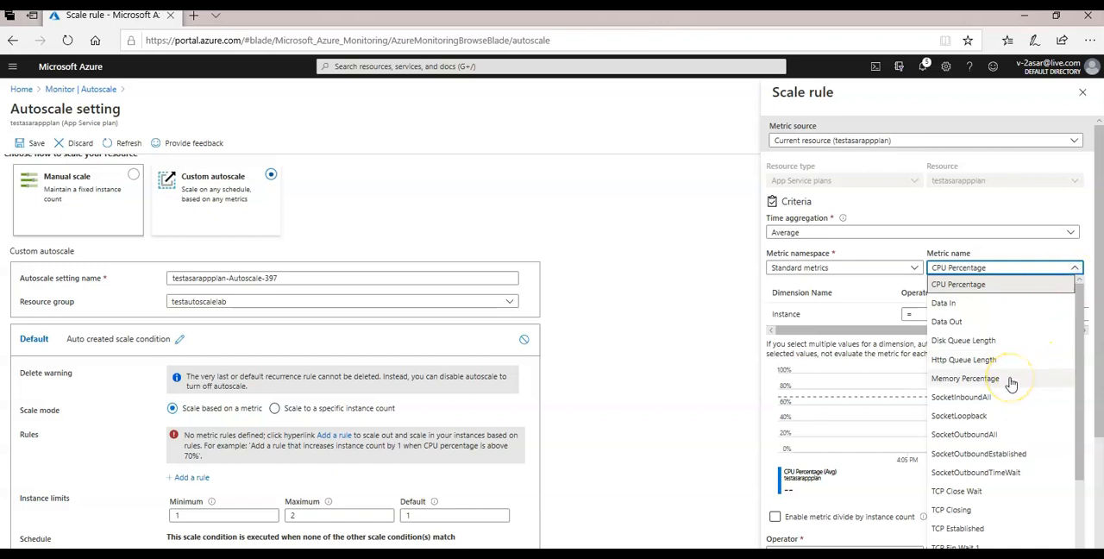
pyautogui.click(992, 285)
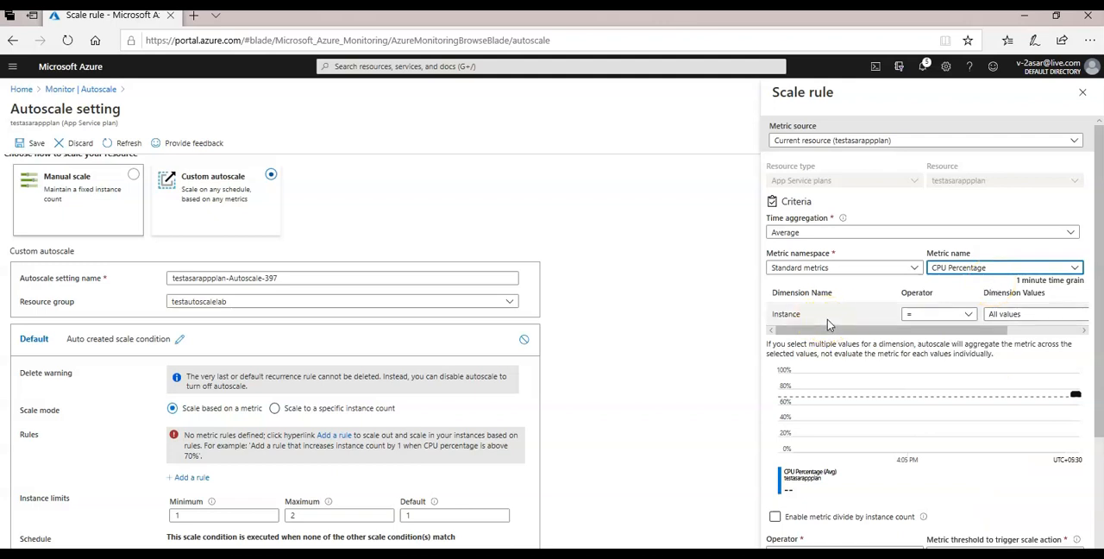
pyautogui.scroll(-2, 827, 319)
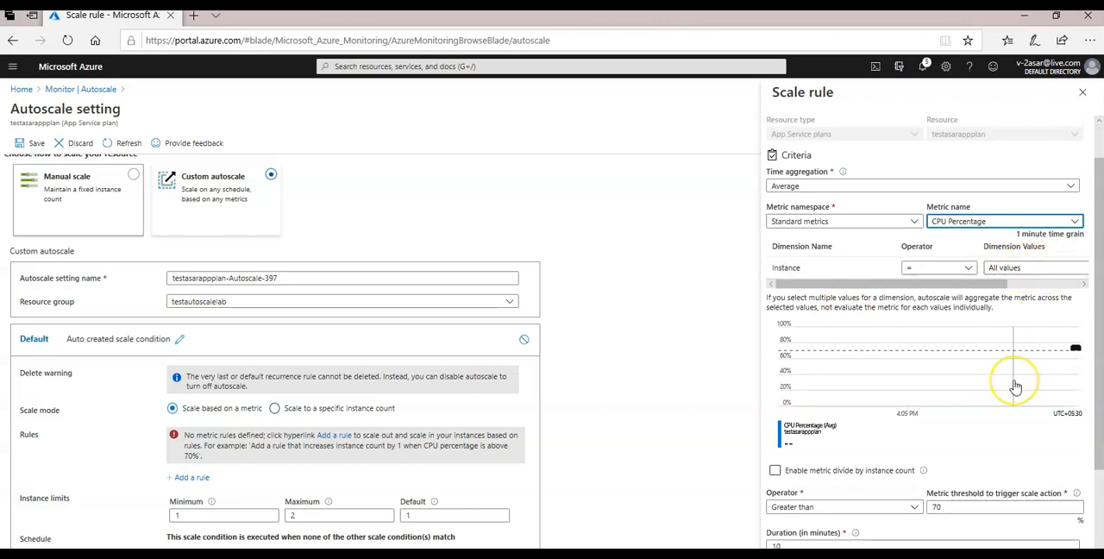
pyautogui.scroll(-3, 1015, 387)
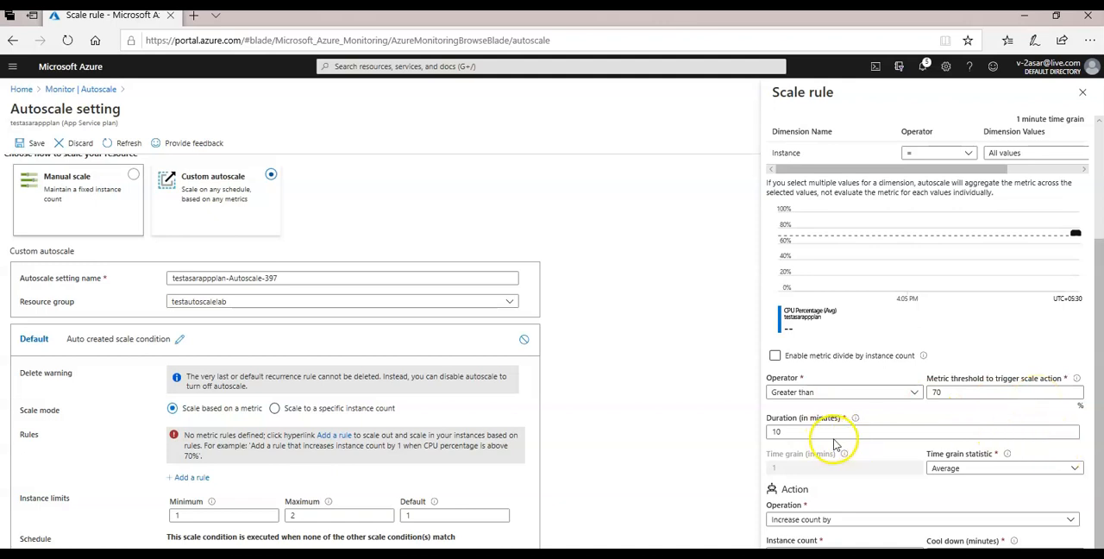
pyautogui.moveTo(828, 431); pyautogui.dragTo(759, 437)
pyautogui.write('5')
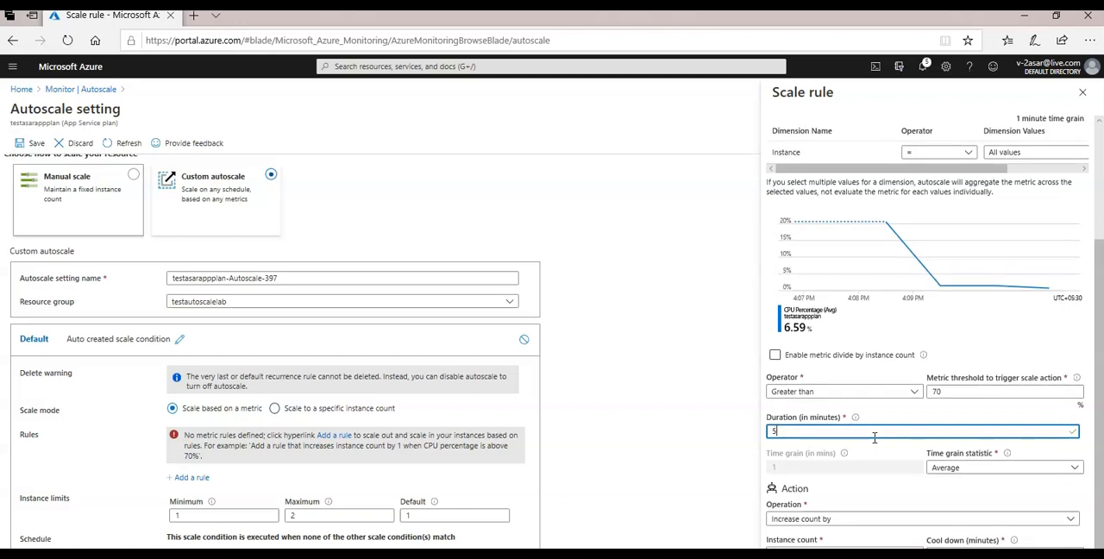
# Keep 'Increase count by' 1 as the action, review cool down and the 5-minute duration
pyautogui.click(854, 518)
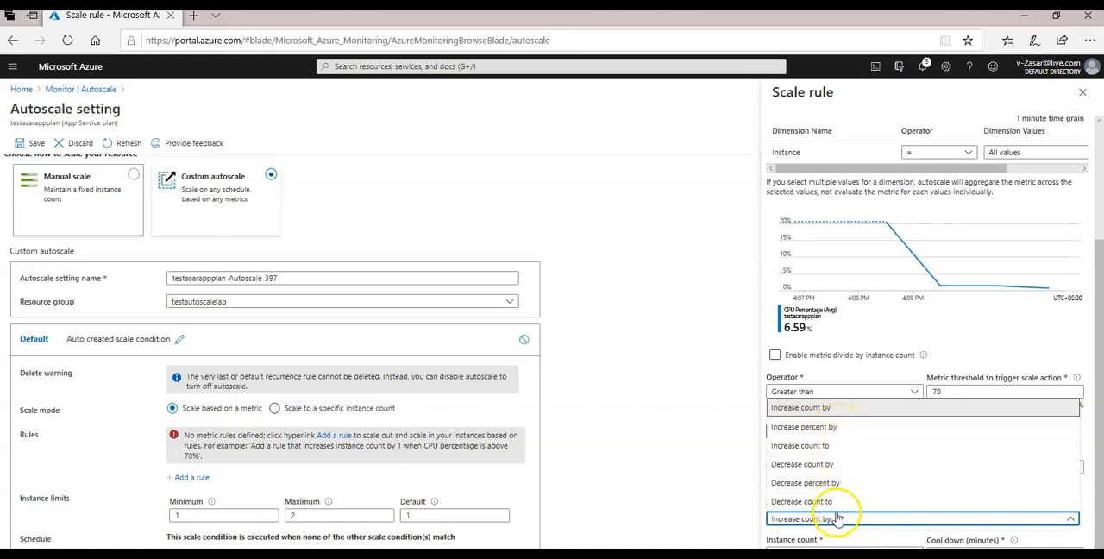
pyautogui.click(833, 407)
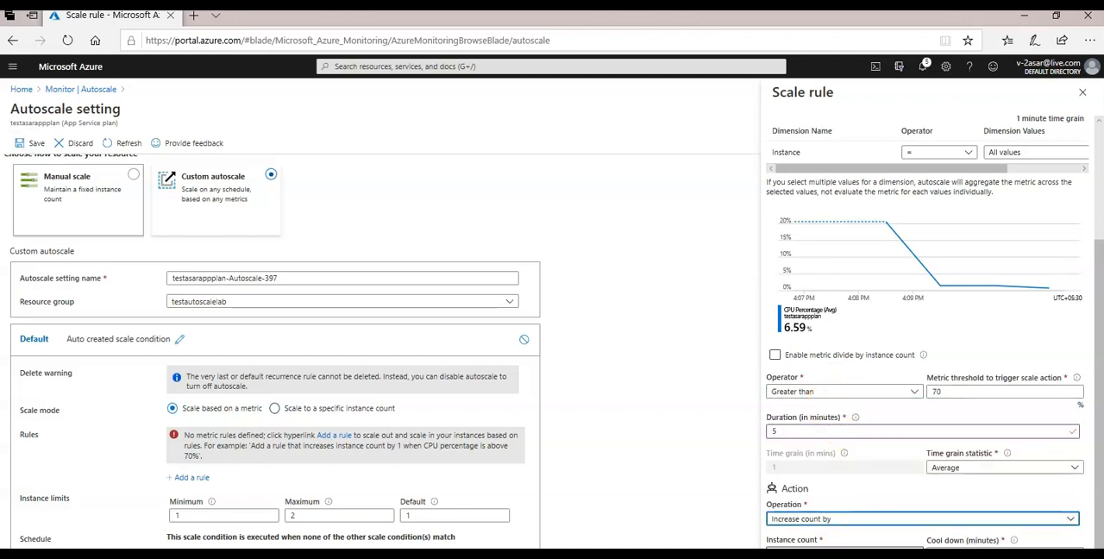
pyautogui.press('Tab')
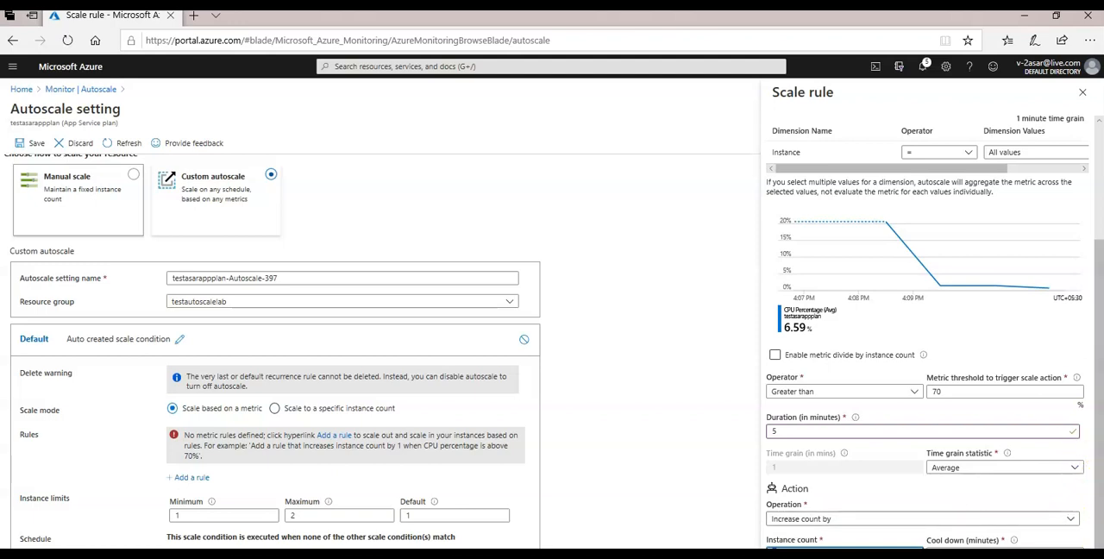
pyautogui.press('Tab')
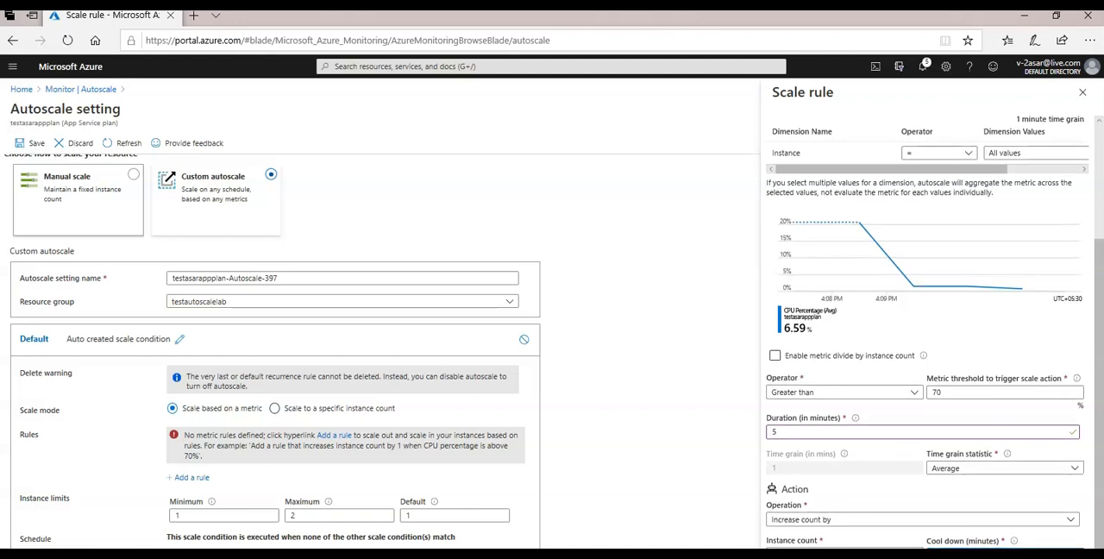
pyautogui.click(920, 431)
# Add the scale-out rule and change the maximum instance limit from 2 to 5
pyautogui.press('Return')
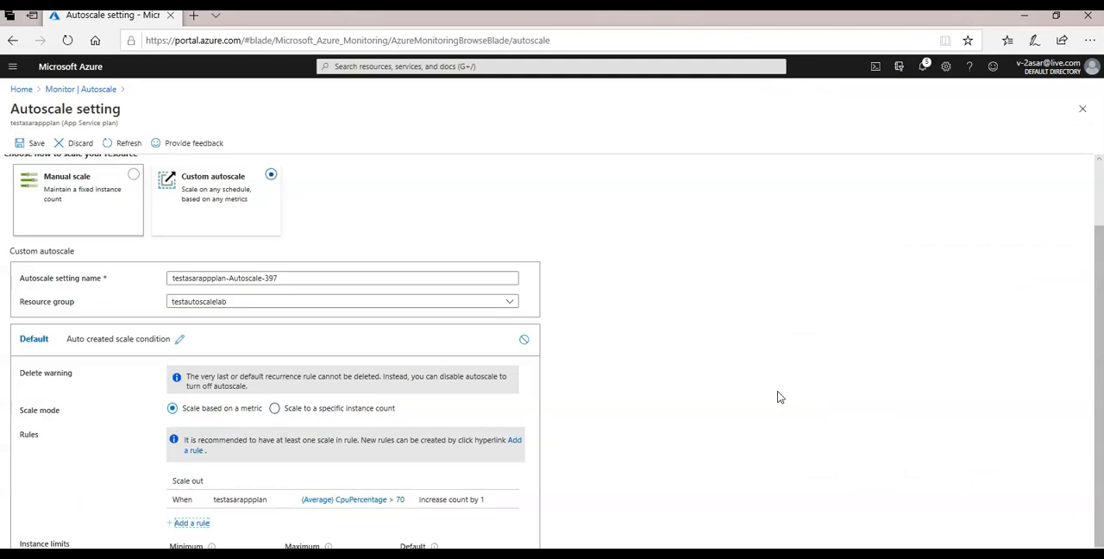
pyautogui.scroll(-1, 780, 397)
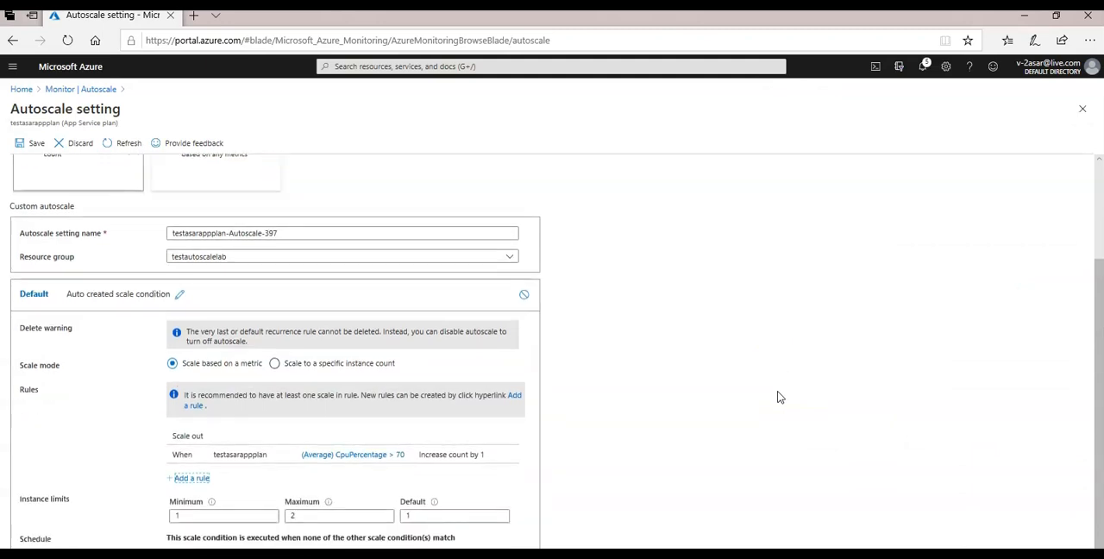
pyautogui.click(191, 477)
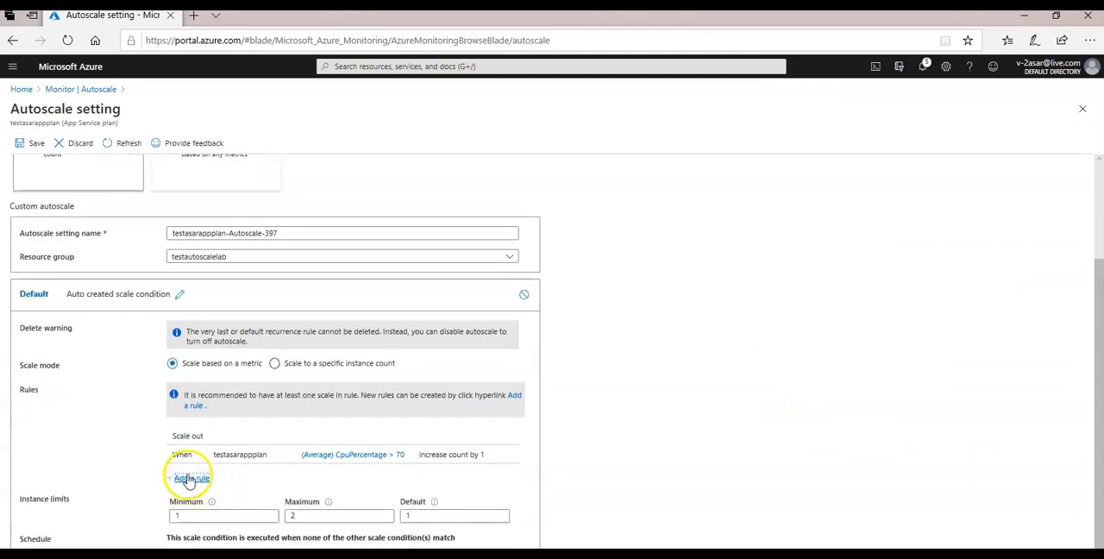
pyautogui.click(223, 515)
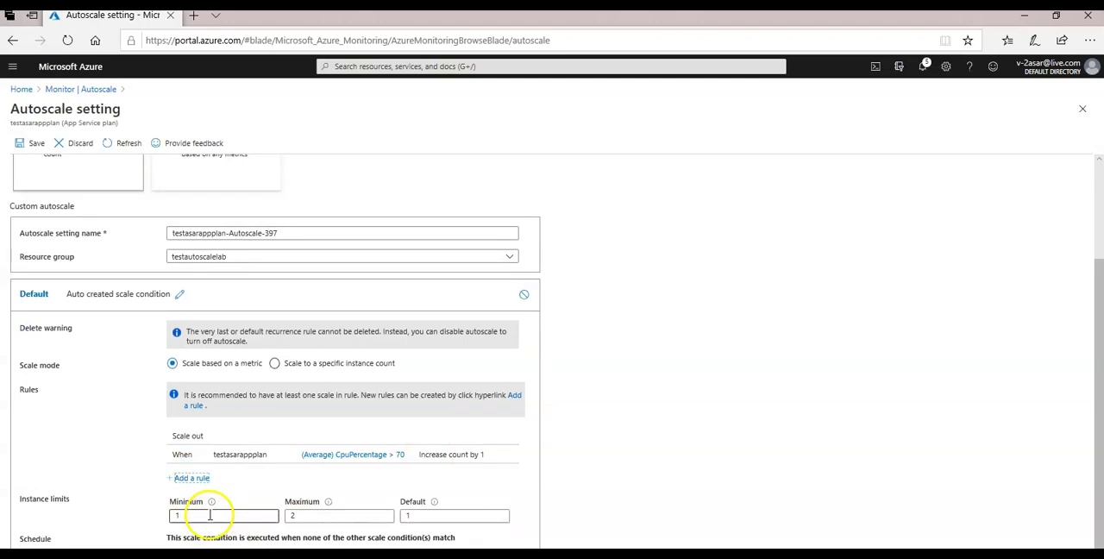
pyautogui.doubleClick(334, 515)
pyautogui.write('3')
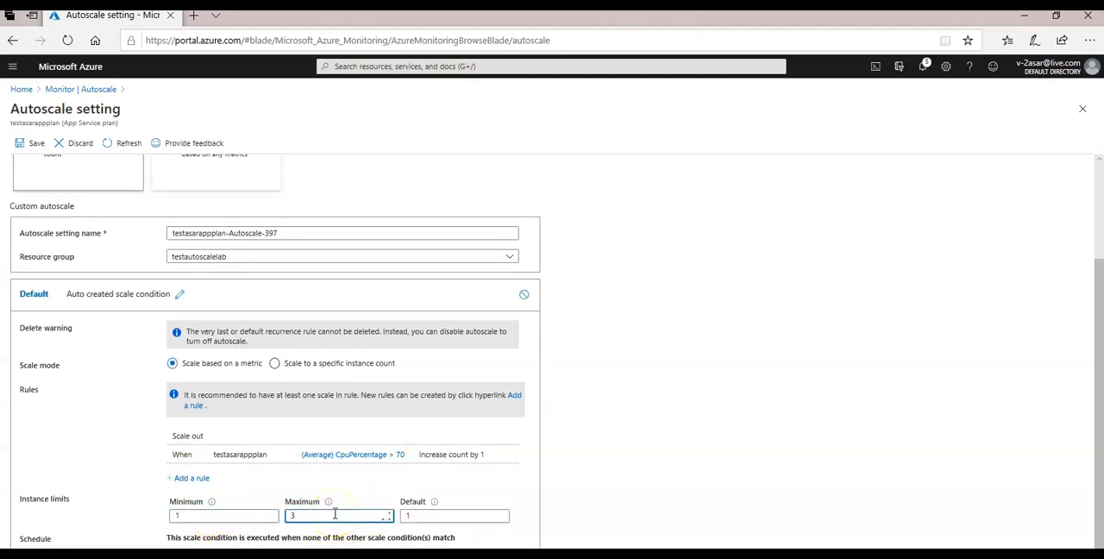
pyautogui.press('BackSpace')
pyautogui.write('5')
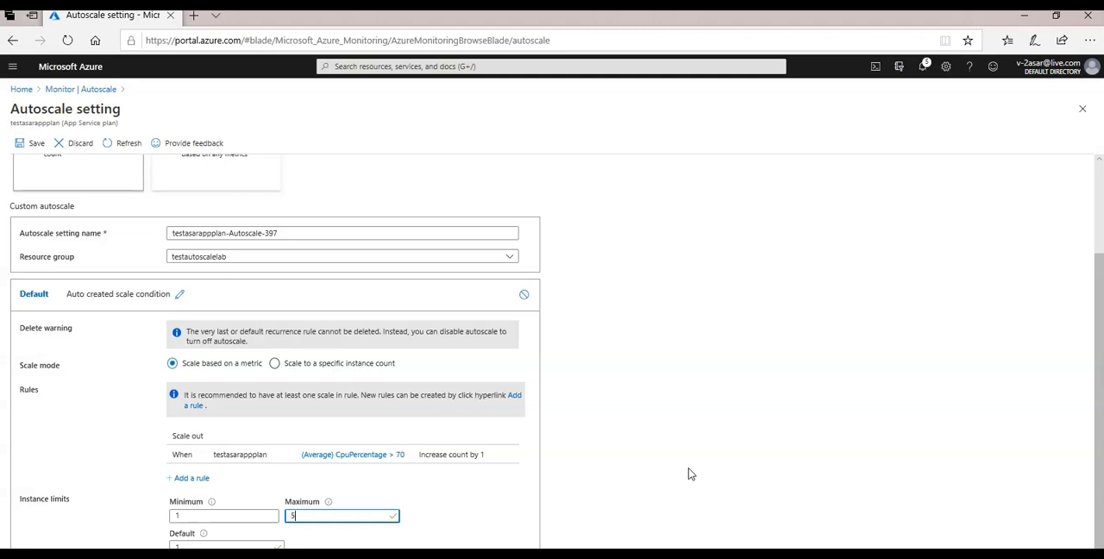
pyautogui.scroll(-1, 690, 474)
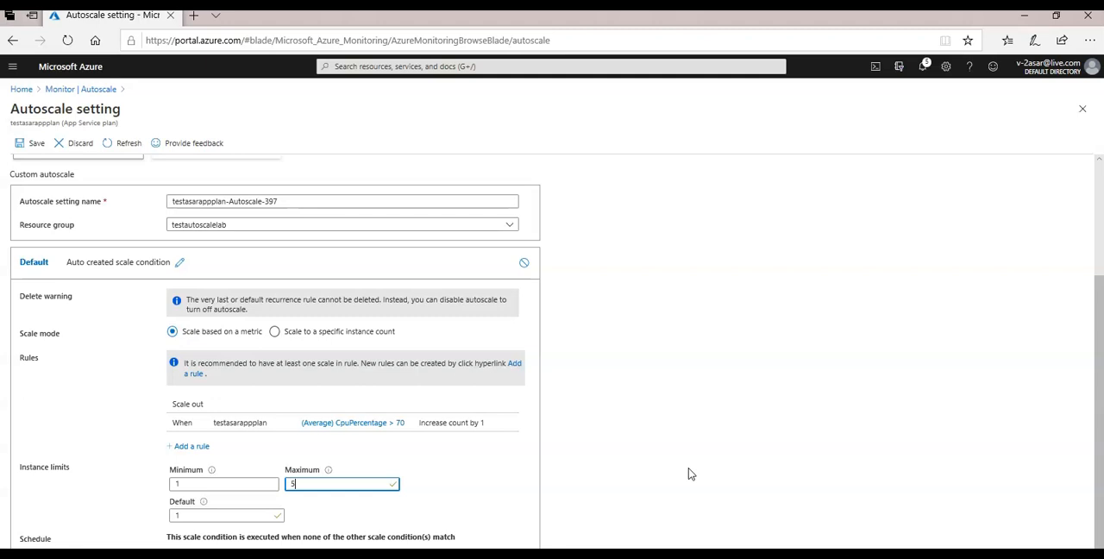
pyautogui.click(709, 507)
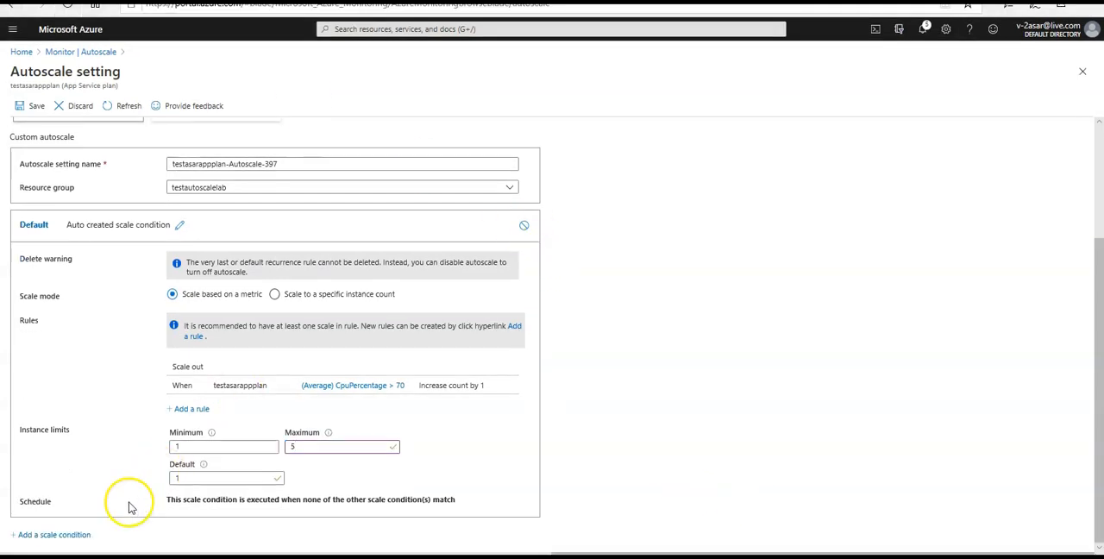
# Add a second scale condition below the default one
pyautogui.click(54, 534)
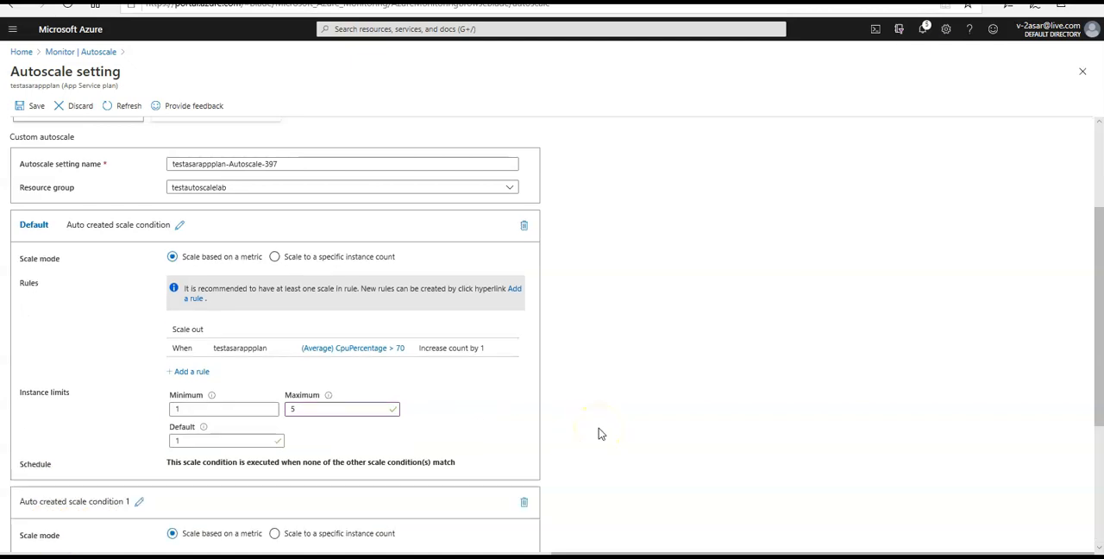
pyautogui.scroll(-3, 627, 421)
pyautogui.scroll(-3, 628, 421)
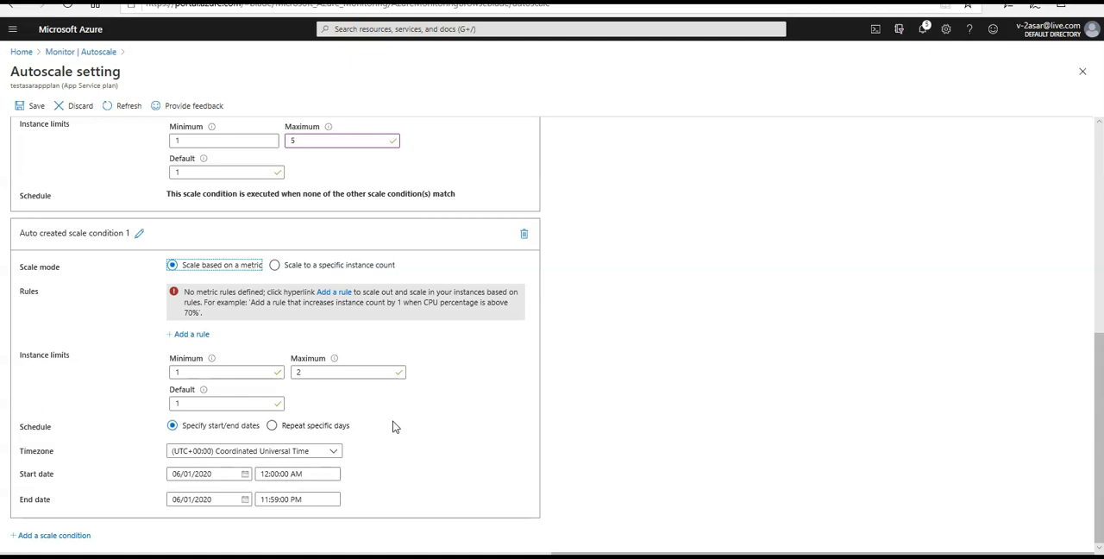
# Add a rule: CpuPercentage less than or equal to 70 decreases the instance count by 1
pyautogui.click(180, 336)
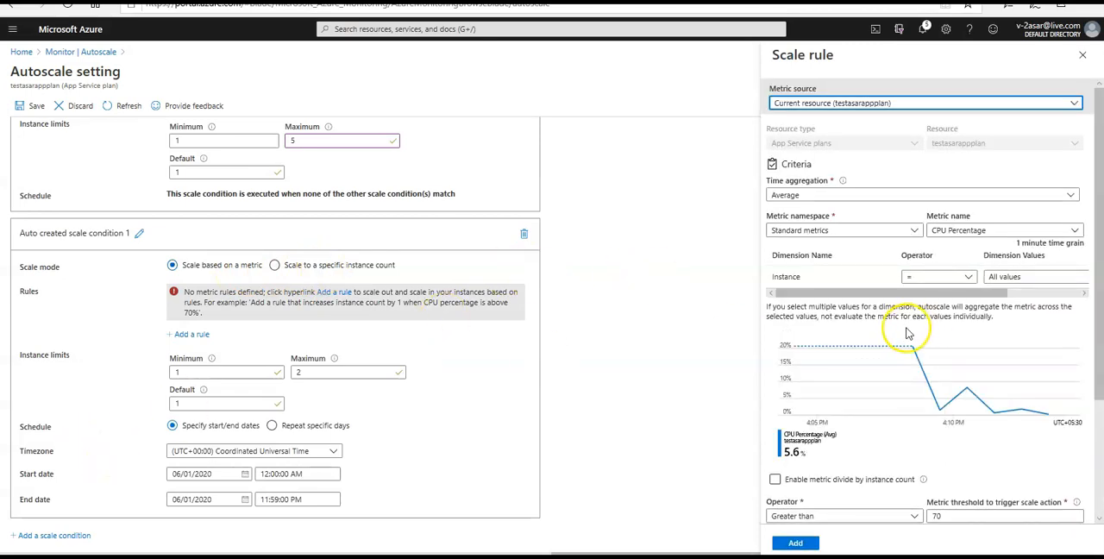
pyautogui.scroll(-1, 948, 345)
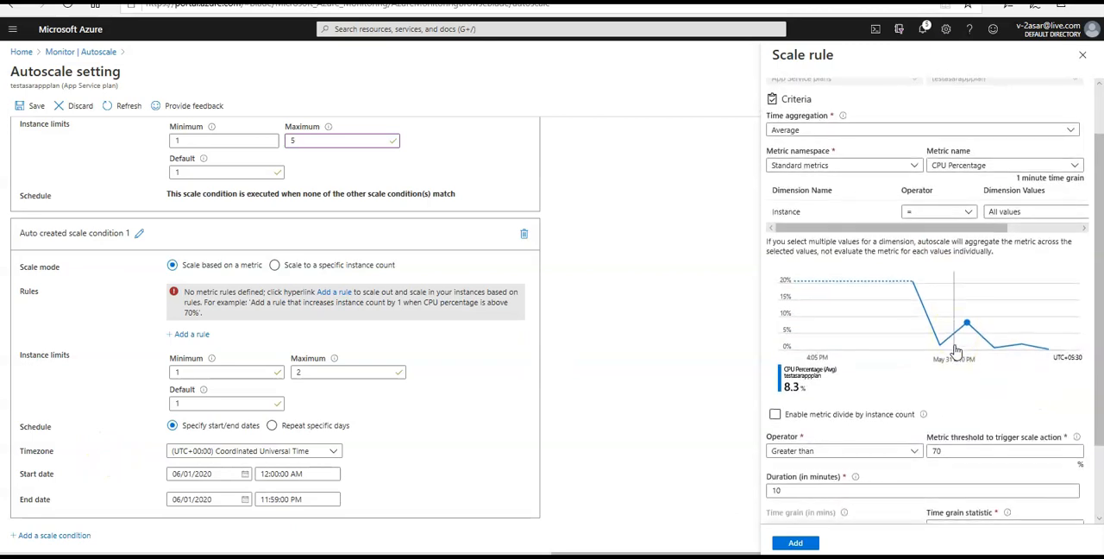
pyautogui.scroll(-1, 955, 349)
pyautogui.scroll(-2, 931, 354)
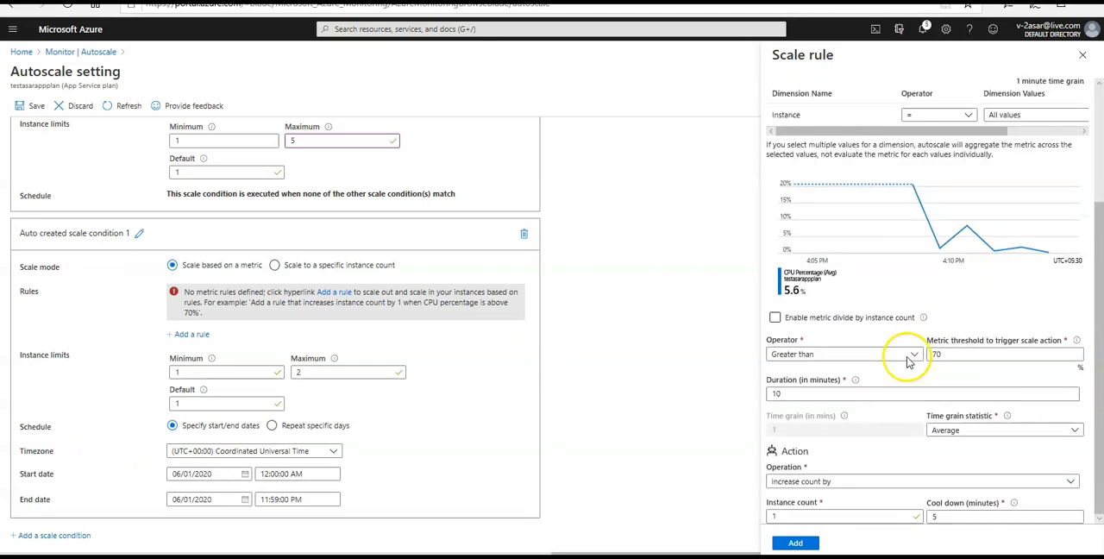
pyautogui.click(913, 354)
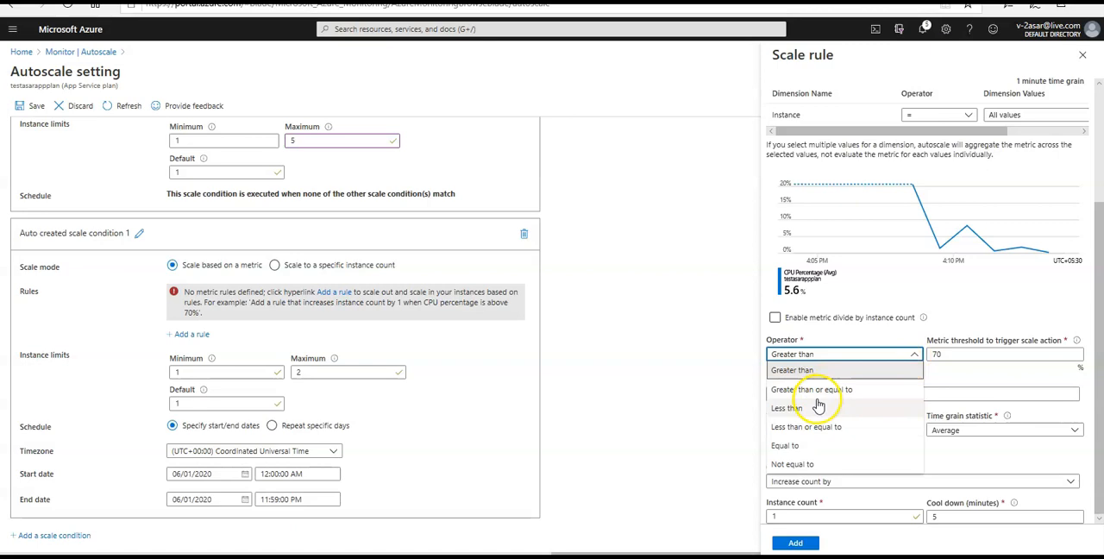
pyautogui.click(811, 427)
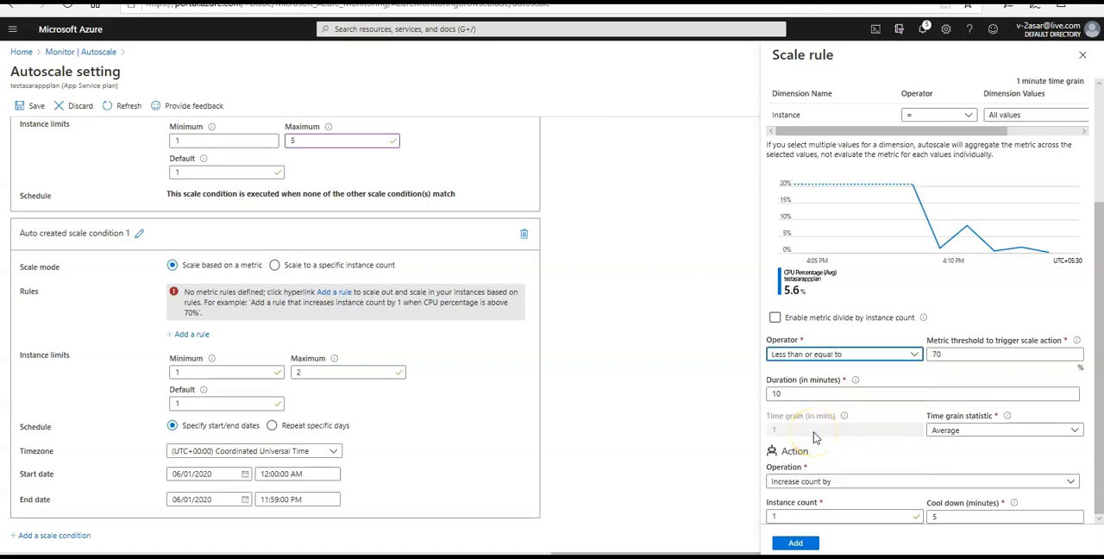
pyautogui.click(819, 394)
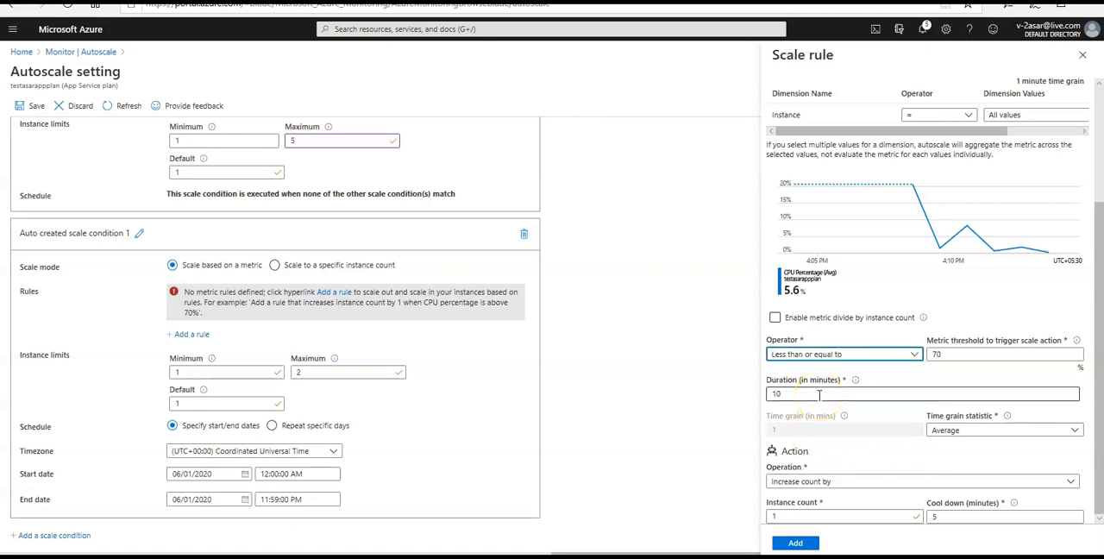
pyautogui.click(927, 481)
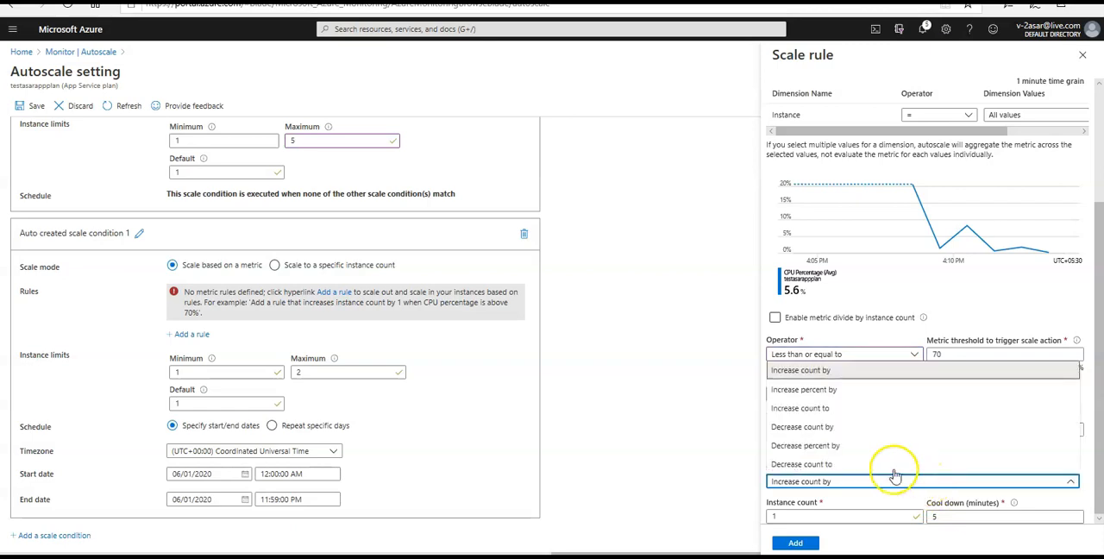
pyautogui.click(832, 427)
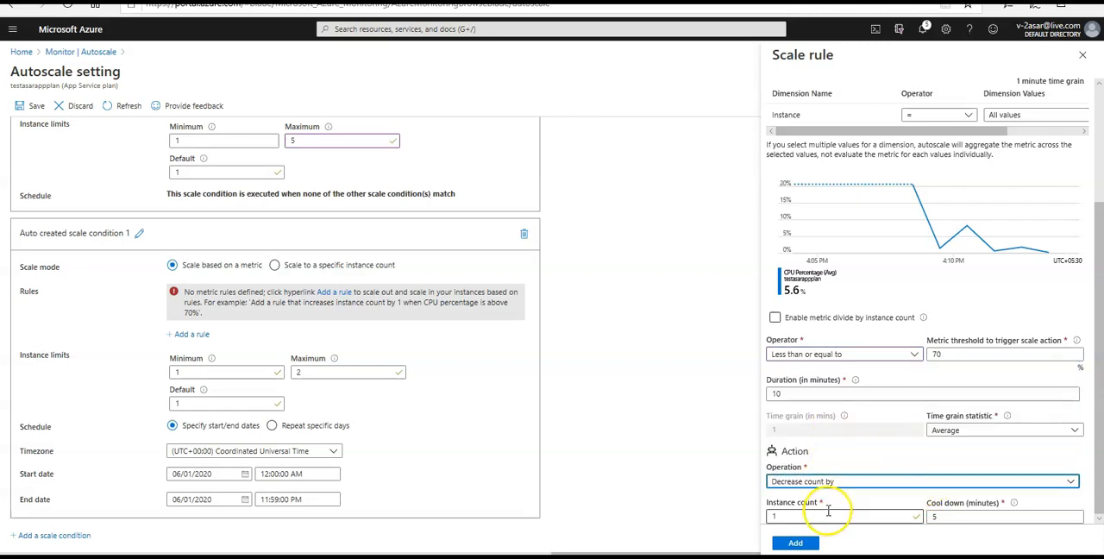
pyautogui.click(795, 542)
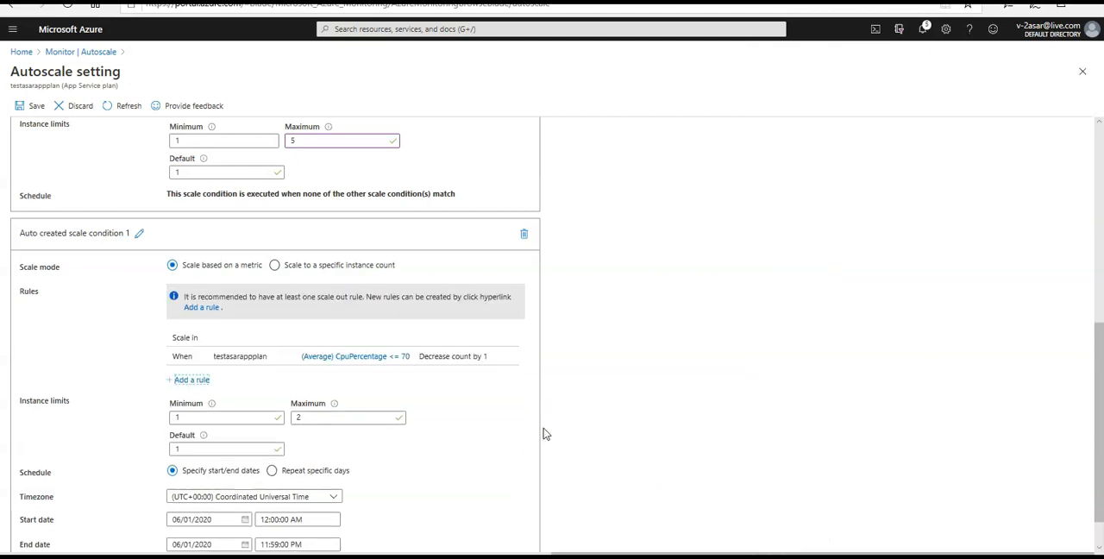
pyautogui.scroll(5, 543, 427)
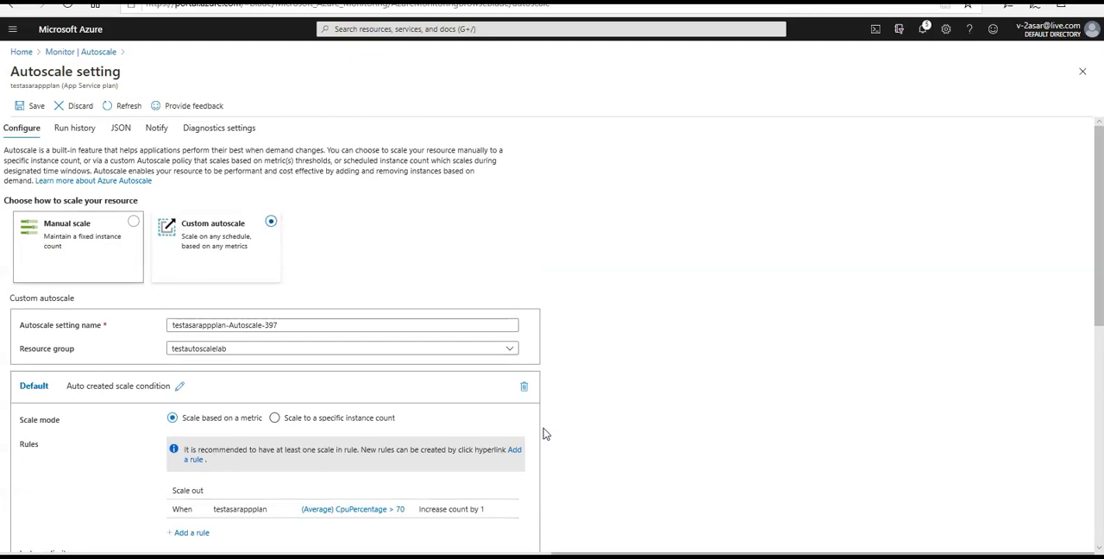
# Save the autoscale setting for testasarappplan so the update begins
pyautogui.click(36, 105)
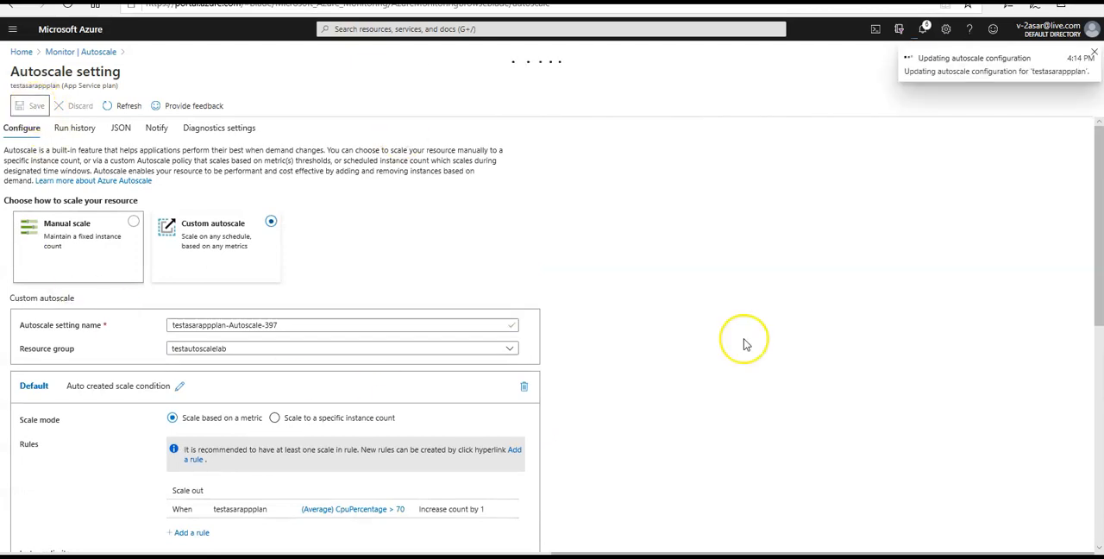